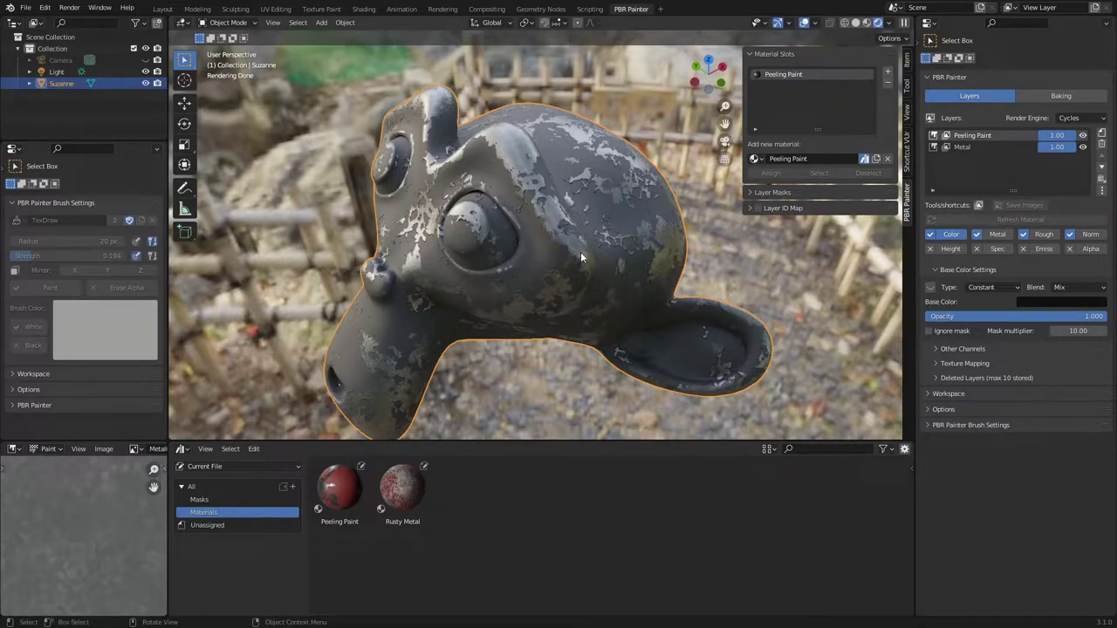
Step: Show the baking settings and set the bake resolution to 4K (4096 × 4096)
click(1058, 97)
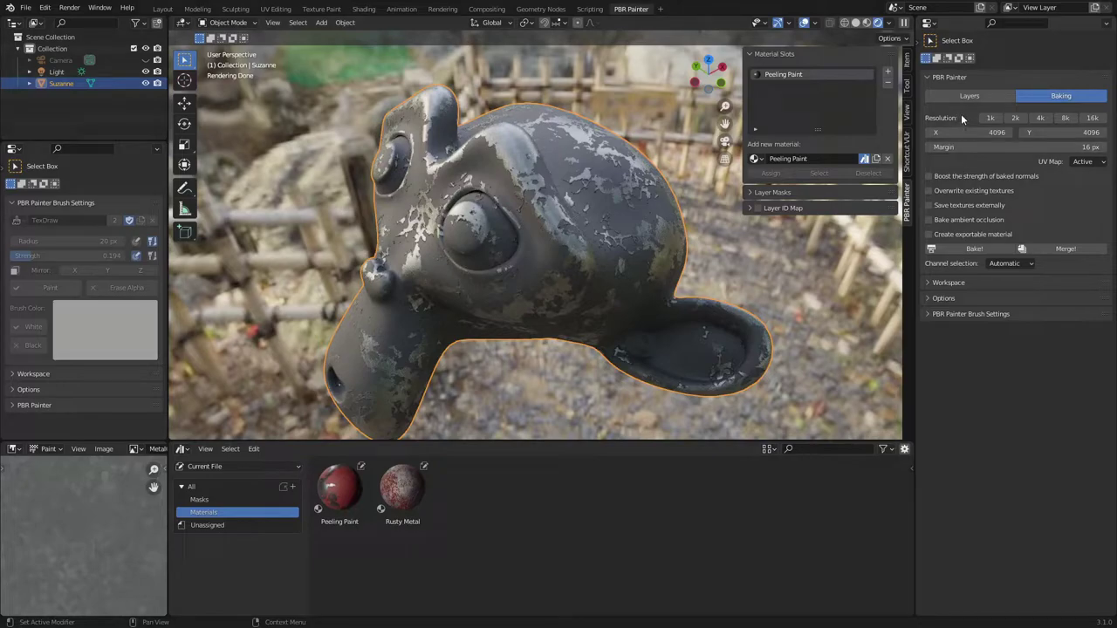
click(1015, 117)
click(1040, 118)
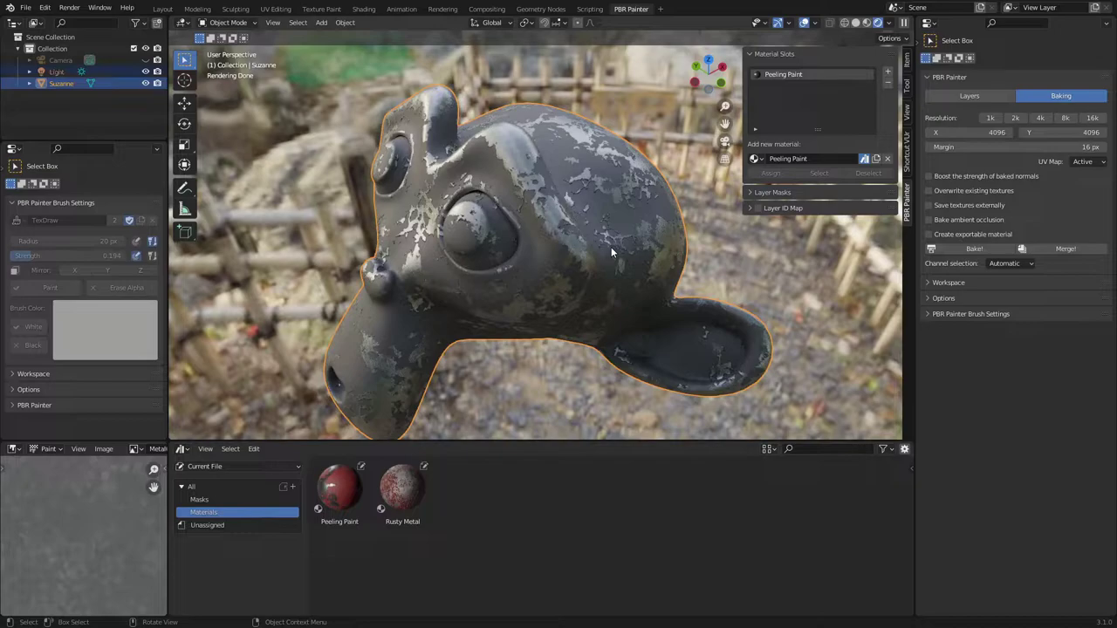
Step: Inspect Suzanne's UV layout over the texture image while in Edit Mode, and return to Object Mode
key(Tab)
scroll(81, 552, down, 2)
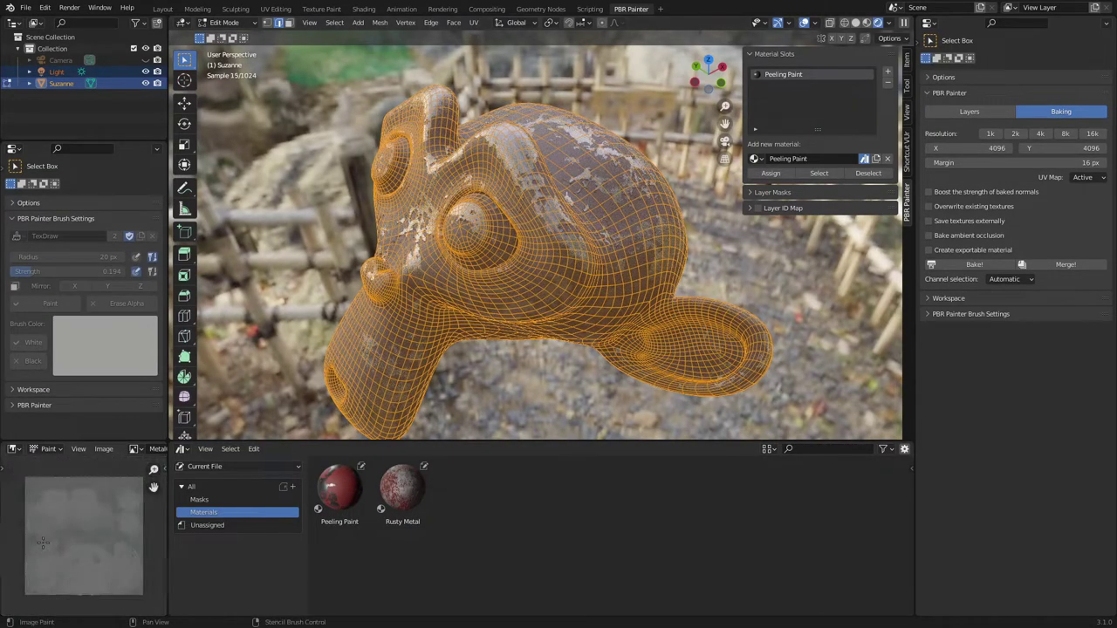
scroll(80, 552, up, 3)
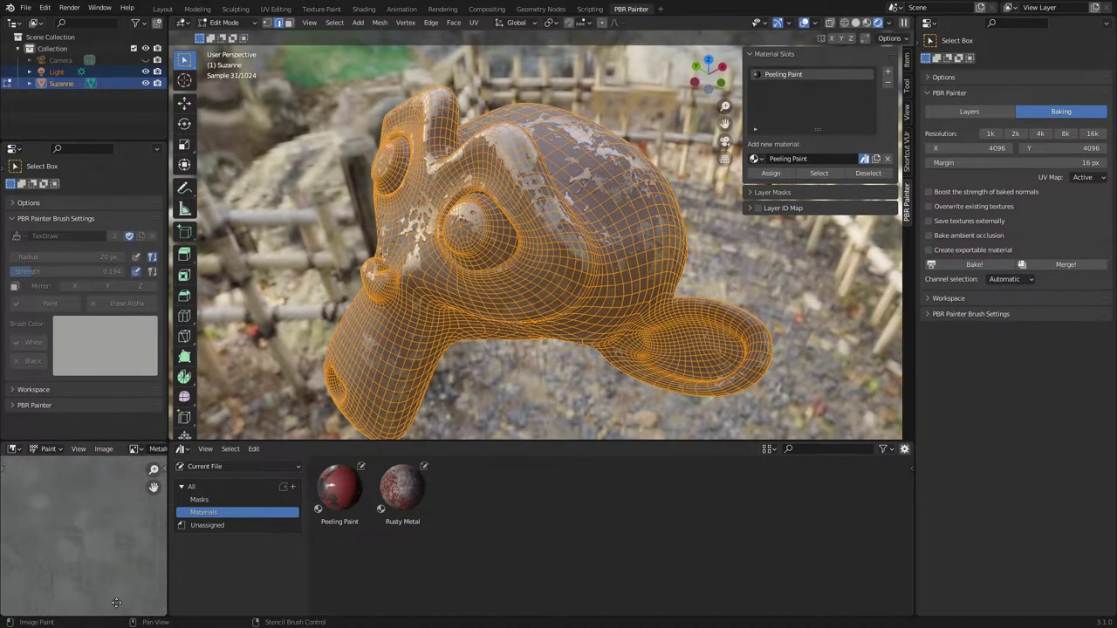
scroll(53, 541, up, 2)
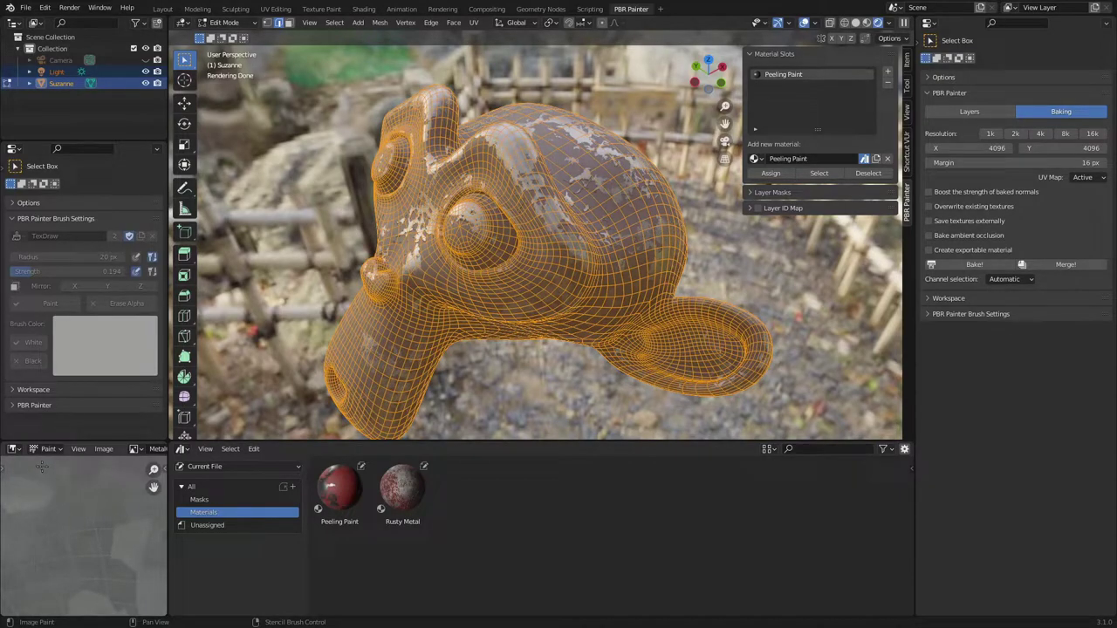
key(Tab)
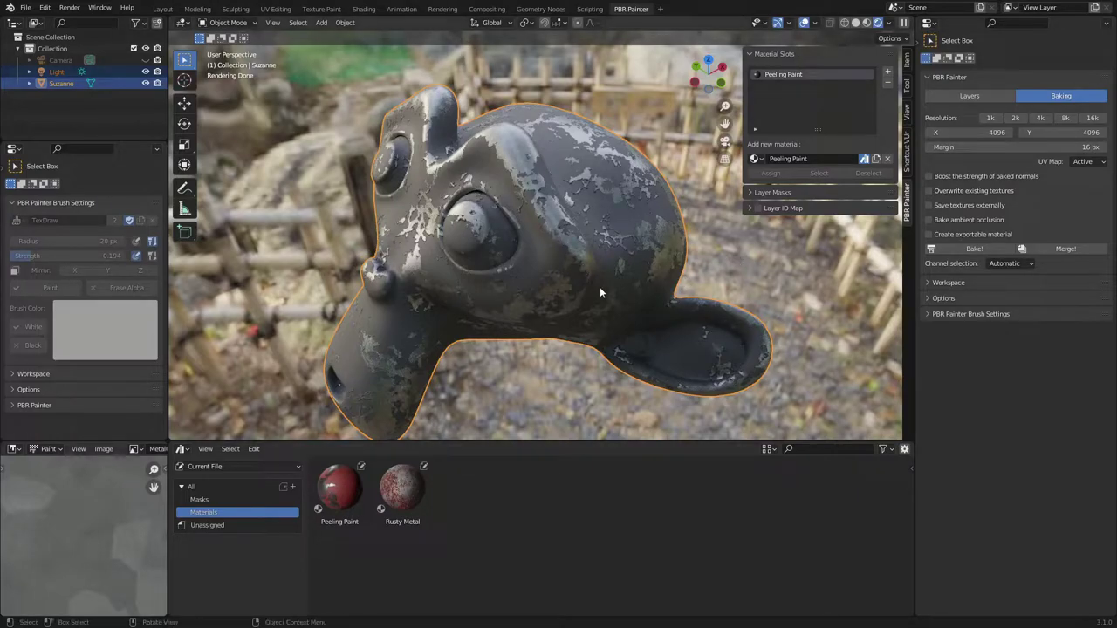
Step: Enable saving baked textures externally to the Documents\Temp directory in PNG format
click(929, 206)
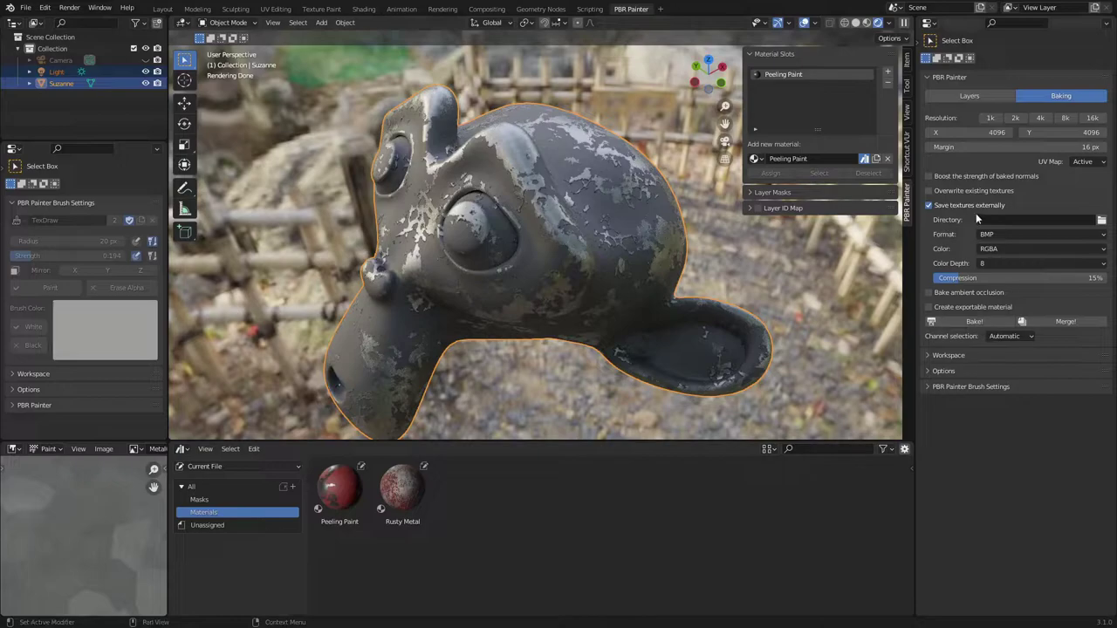
click(1101, 220)
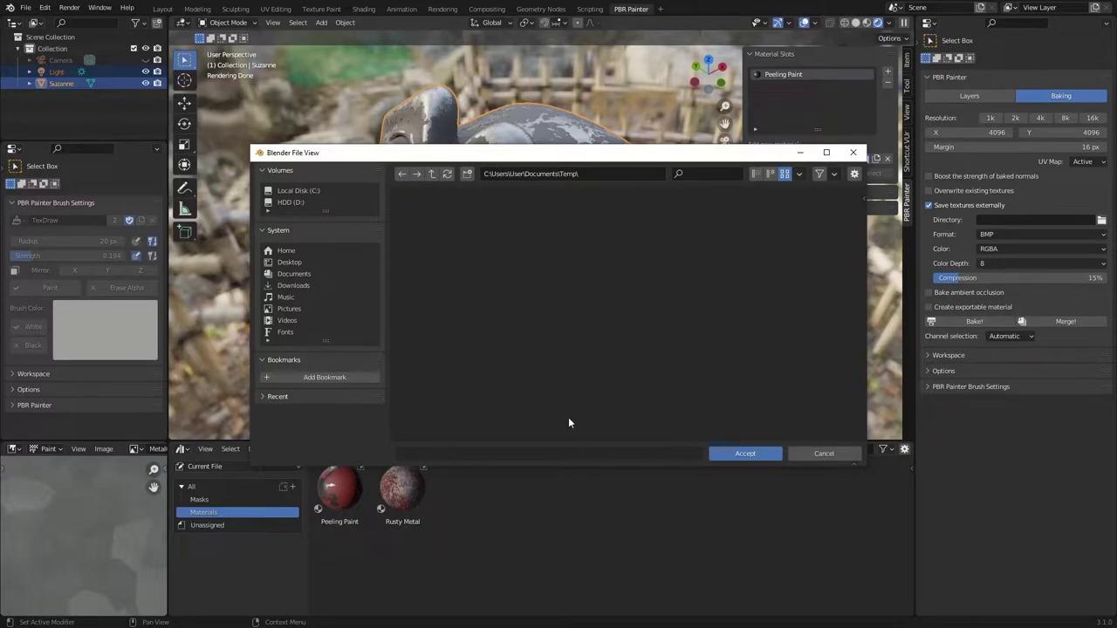
click(746, 453)
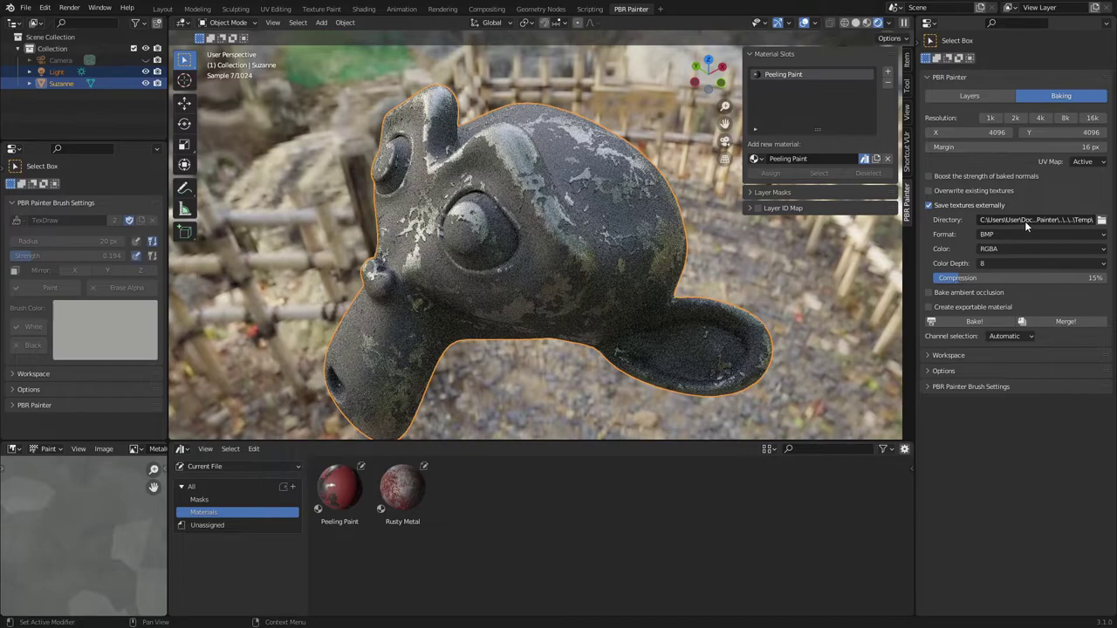
click(995, 234)
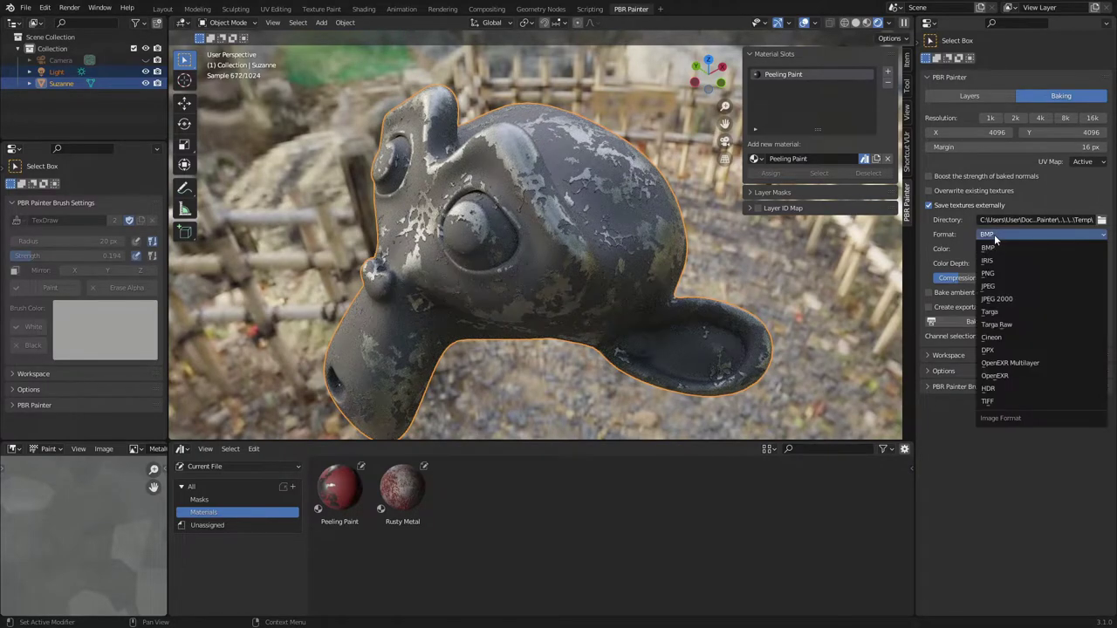
click(991, 275)
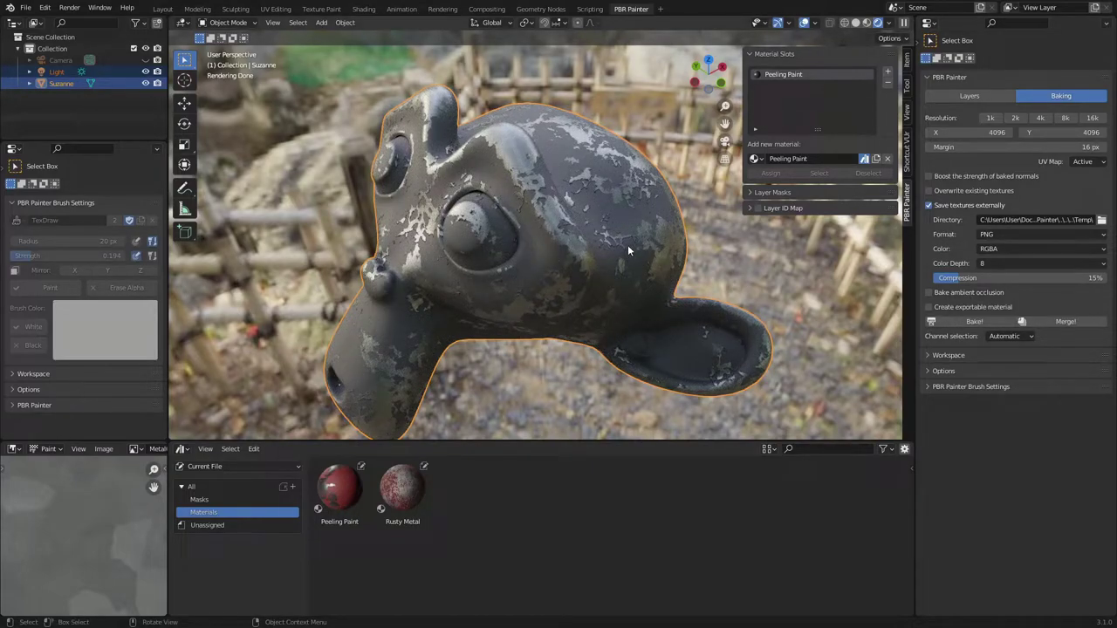
Step: Enable creation of a new exportable material for the bake and give it a fake user
click(941, 311)
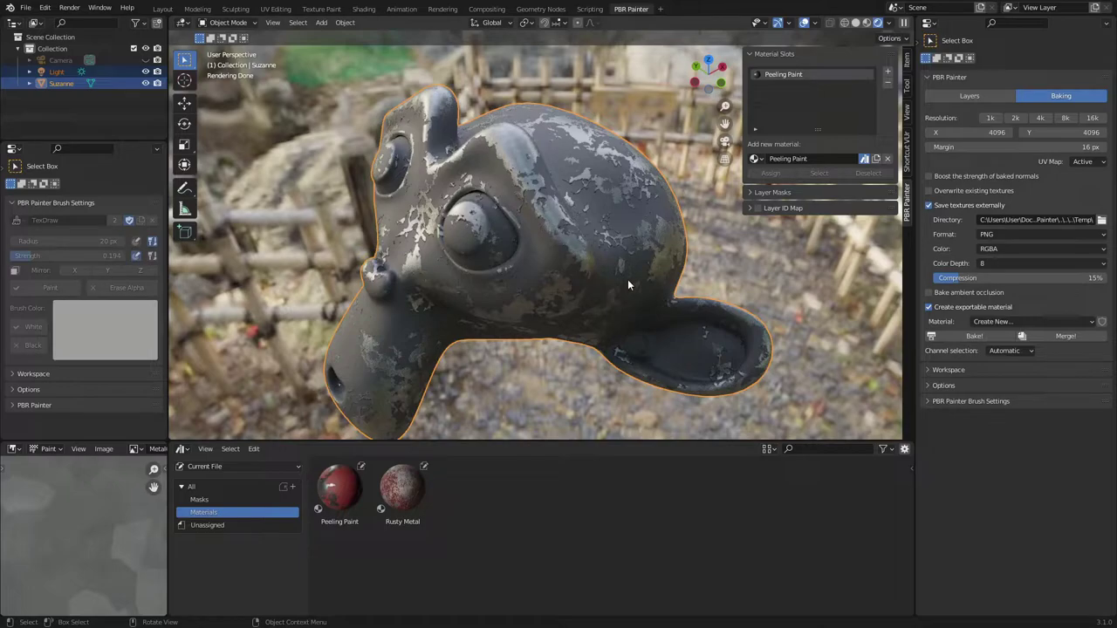
click(1025, 319)
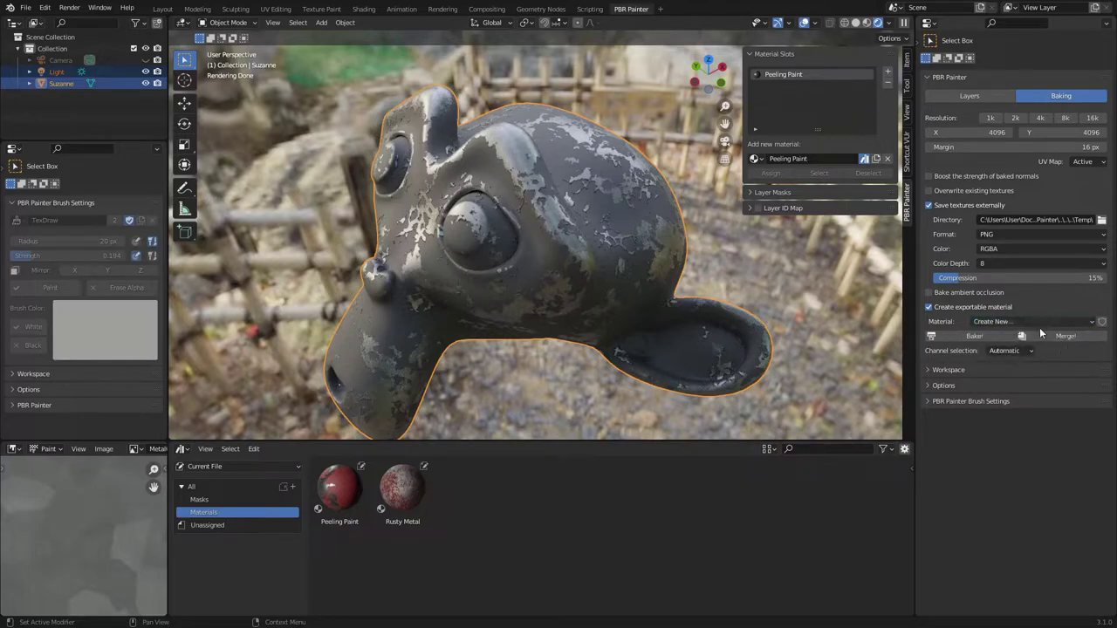
click(1104, 322)
Step: Try manual channel selection with channel packing for the bake, and restore automatic channel selection
click(968, 97)
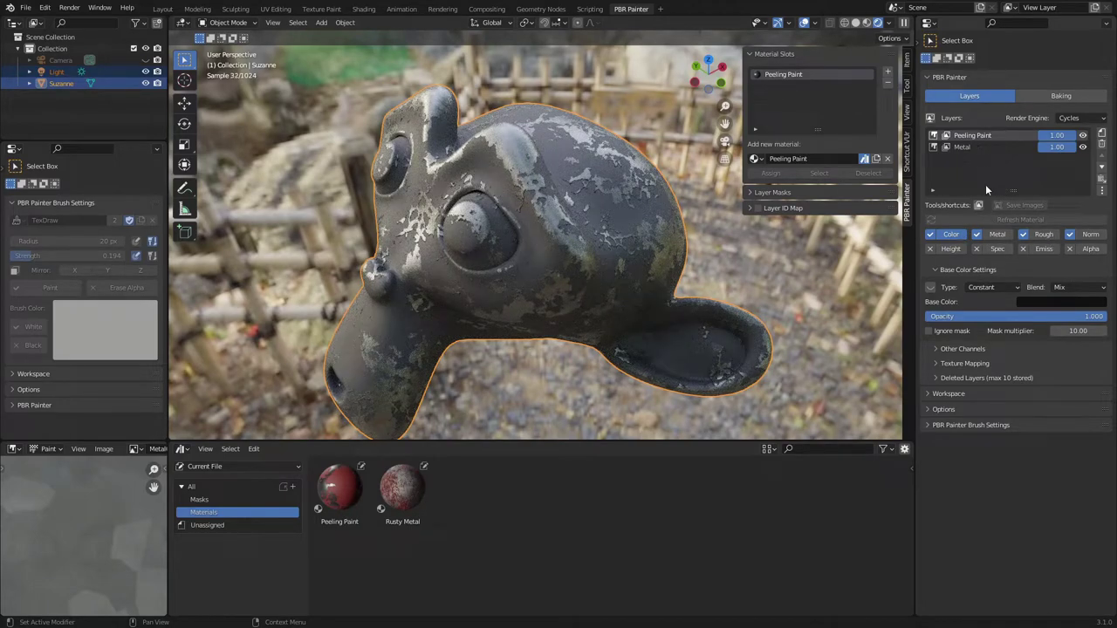
click(1039, 96)
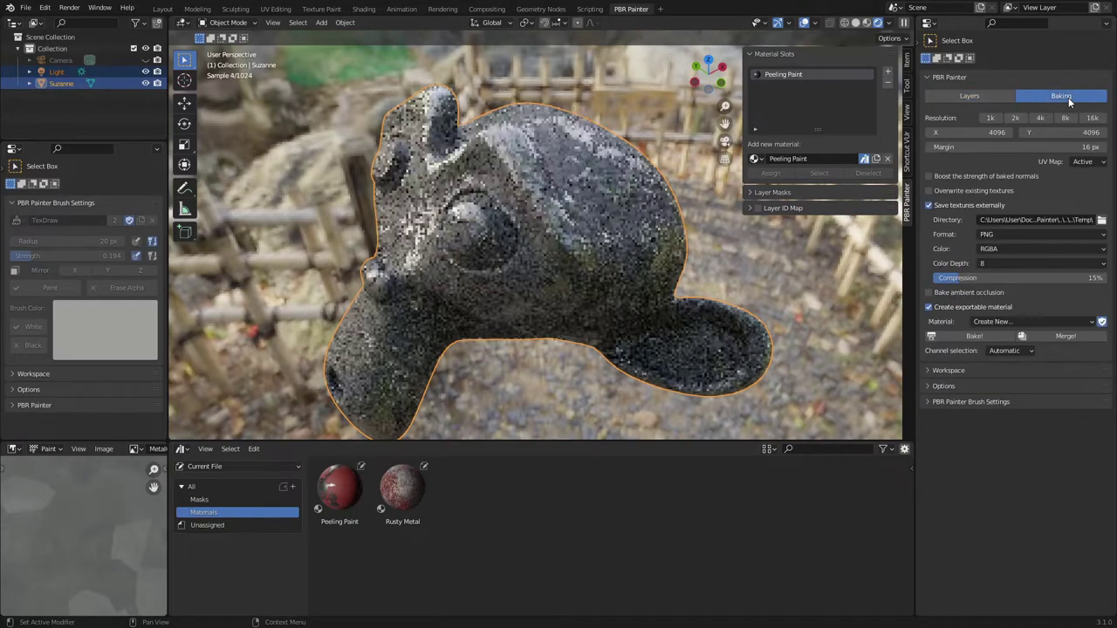
click(1005, 350)
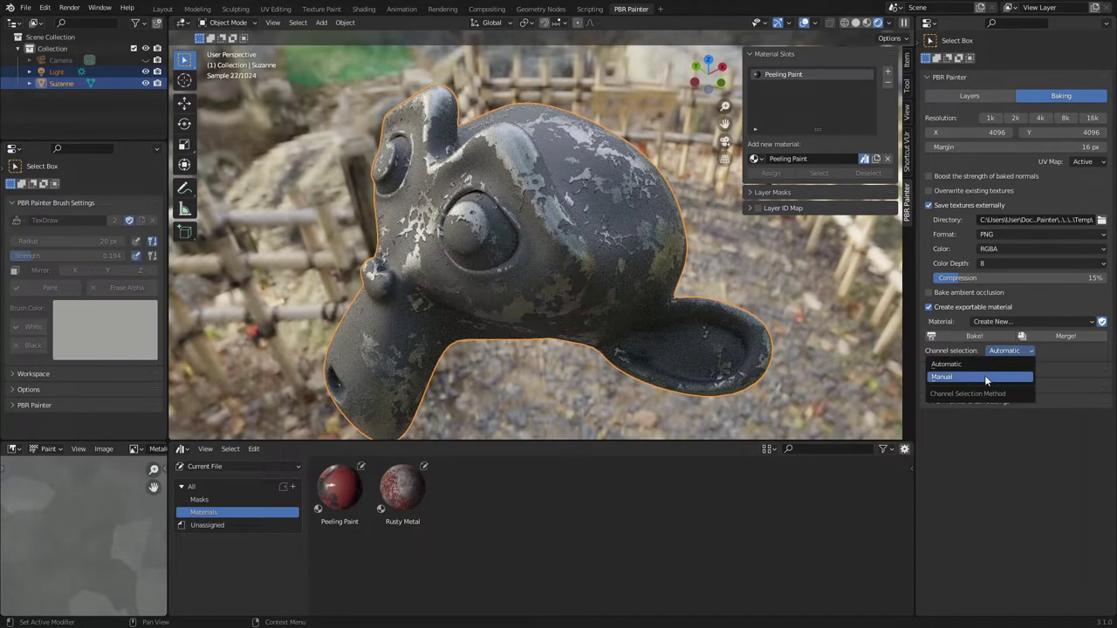
click(986, 377)
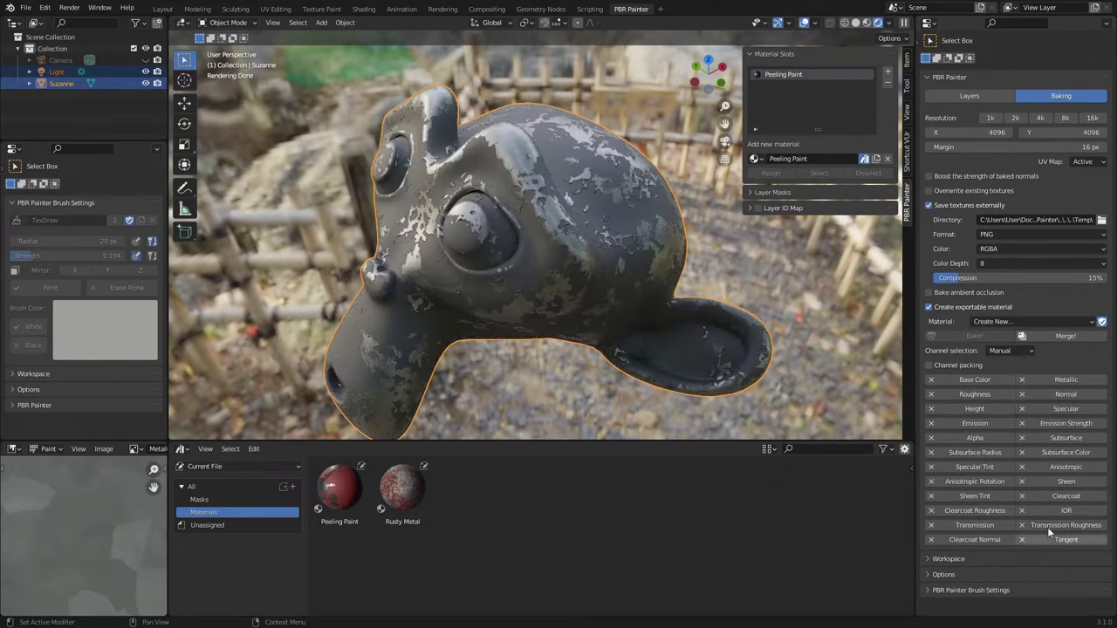
click(940, 367)
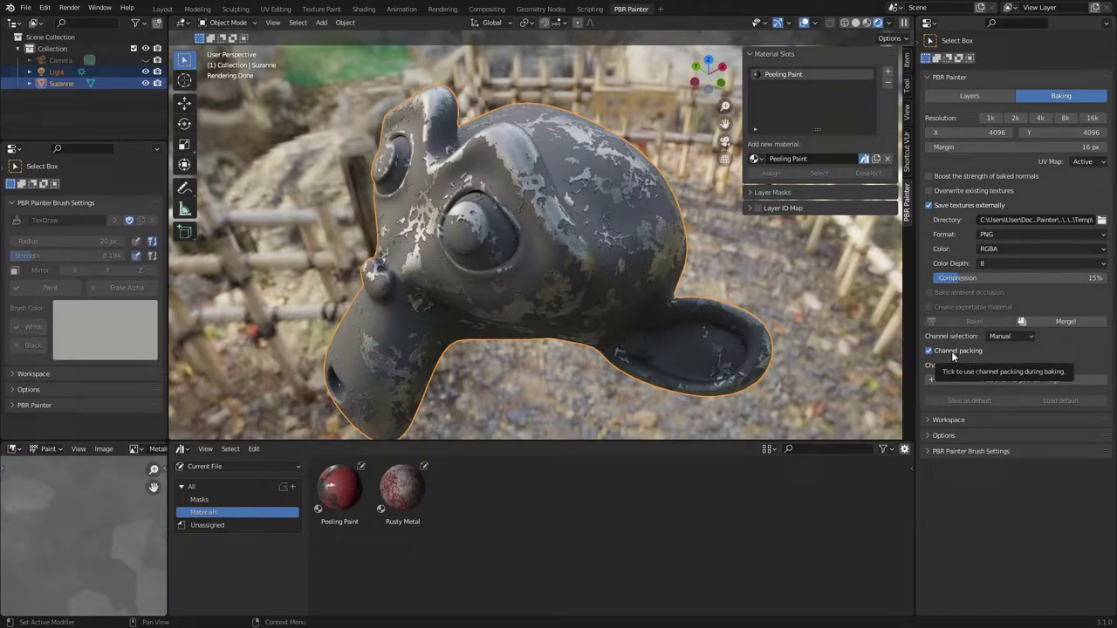
click(951, 350)
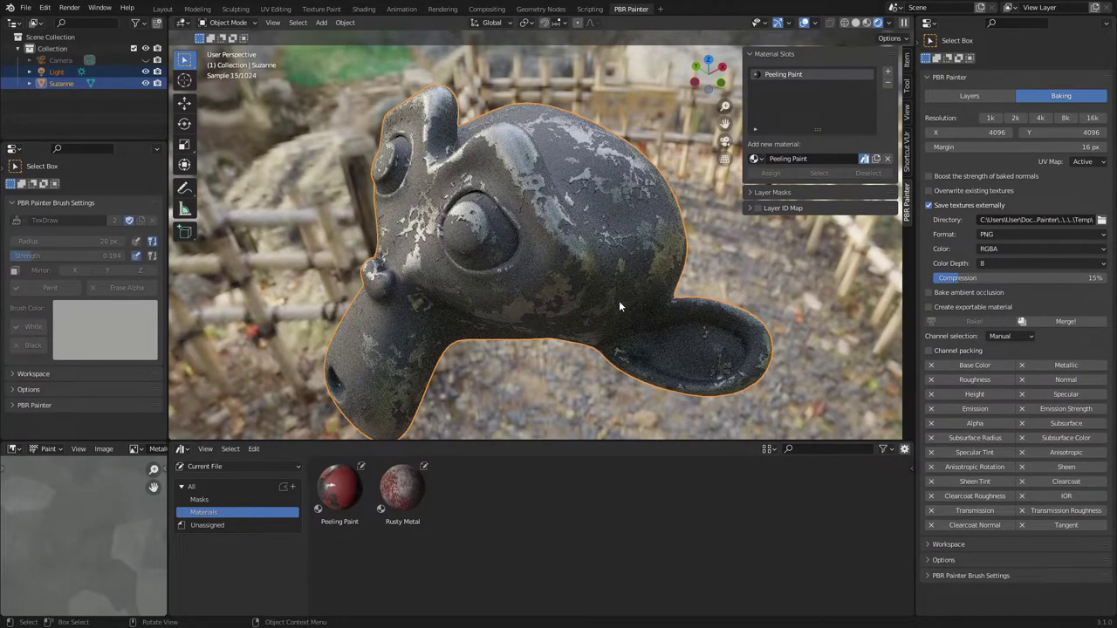
click(1010, 336)
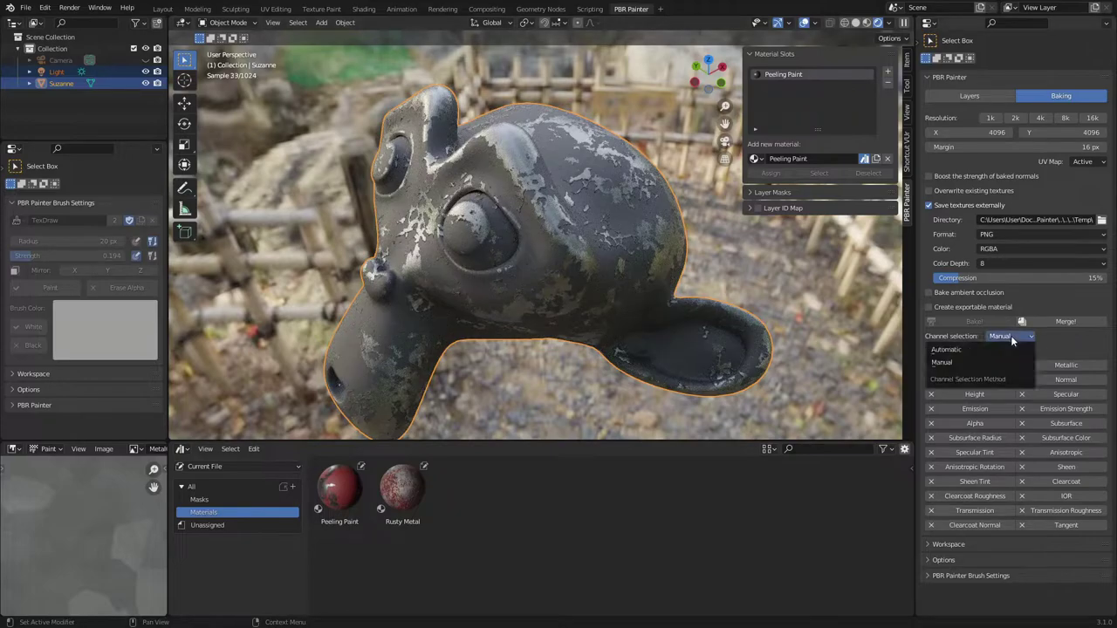
click(993, 348)
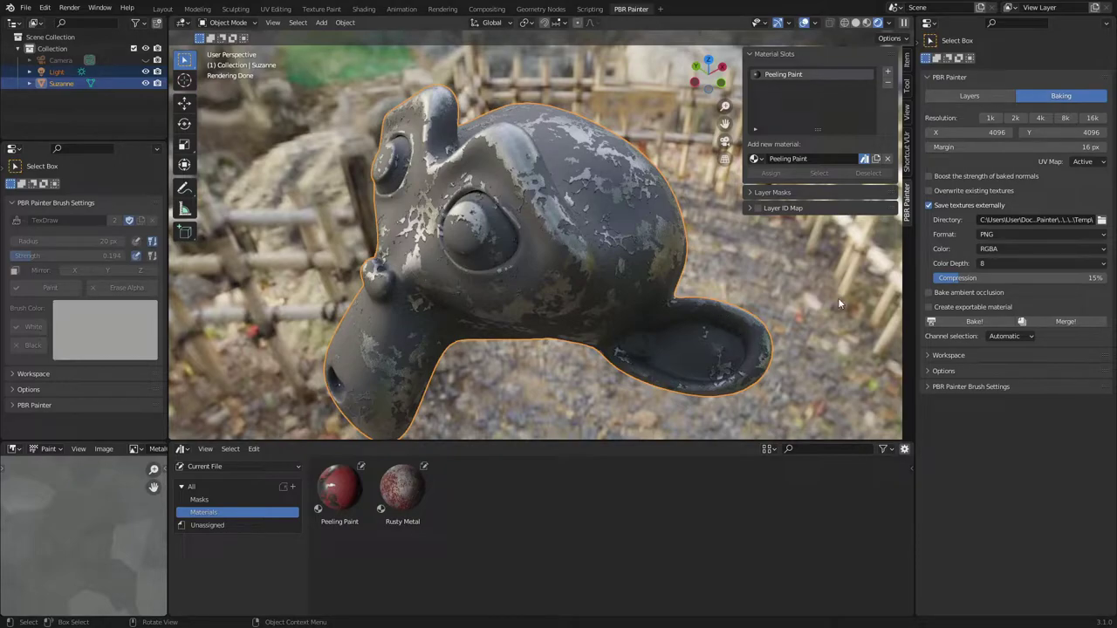
Step: Review the Peeling Paint layer's channels and base color type, and return to the baking settings
click(976, 98)
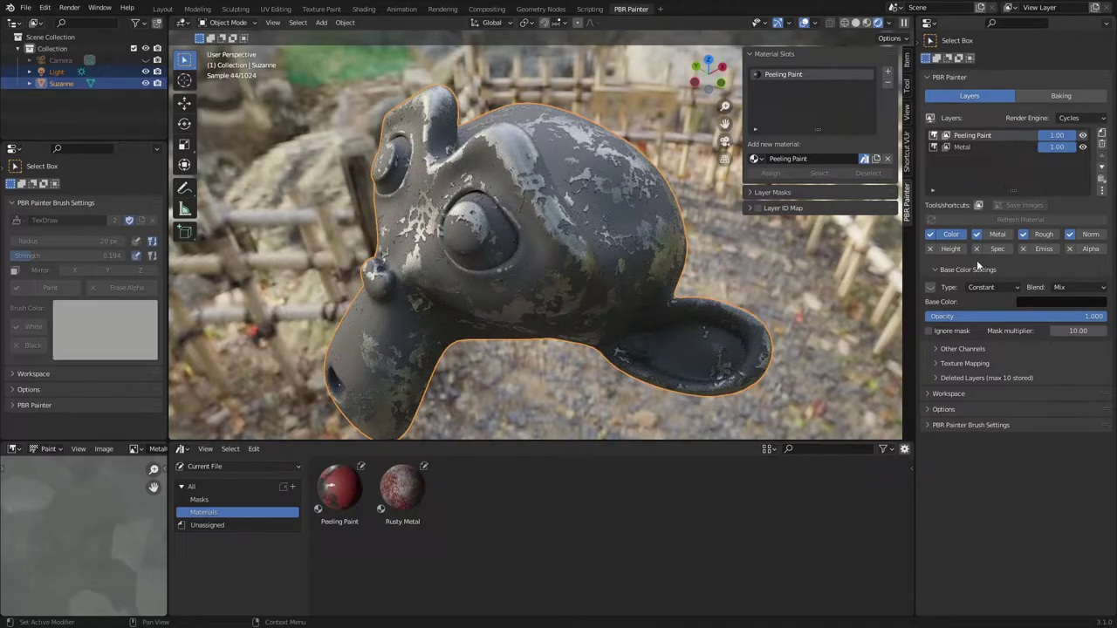
click(987, 287)
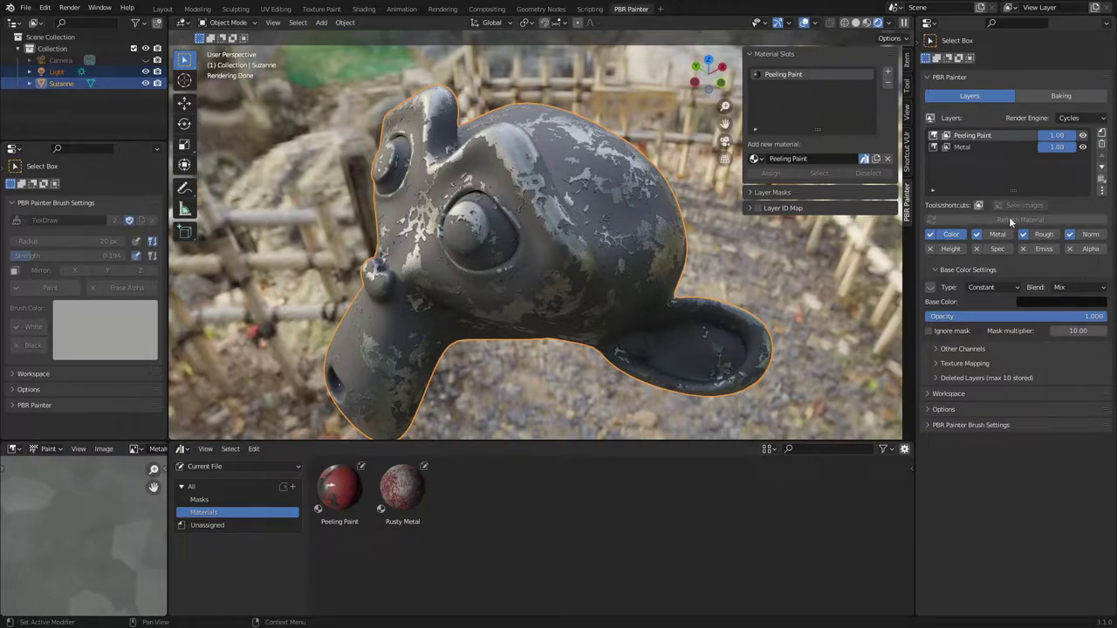
click(1036, 101)
click(1059, 323)
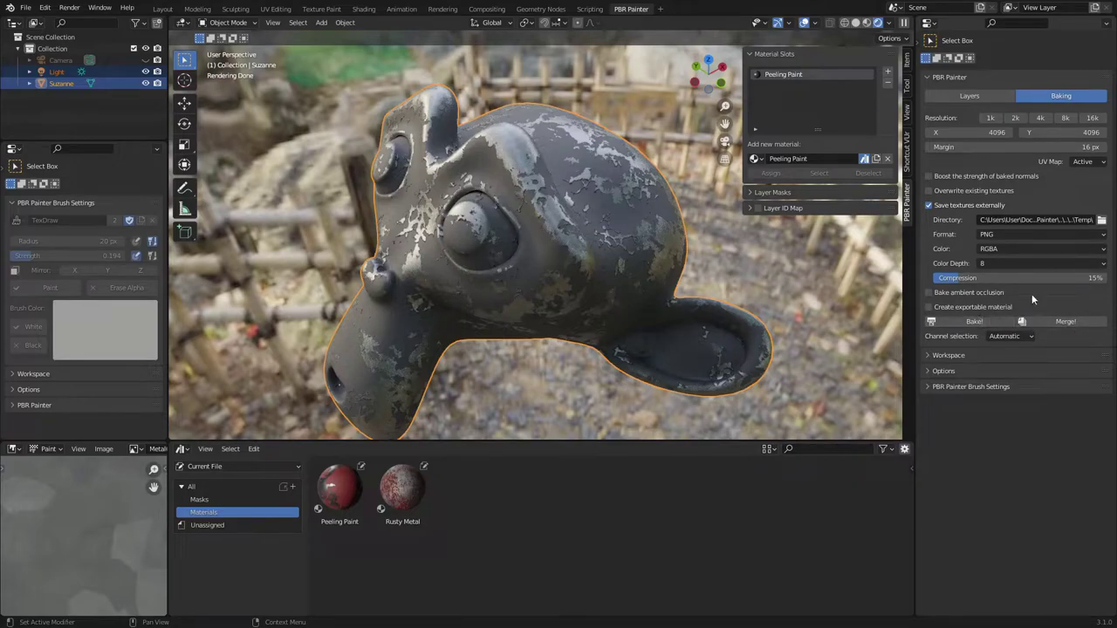
Step: Bake the visible layers of the Peeling Paint material, leaving the option to bake all materials off
click(975, 320)
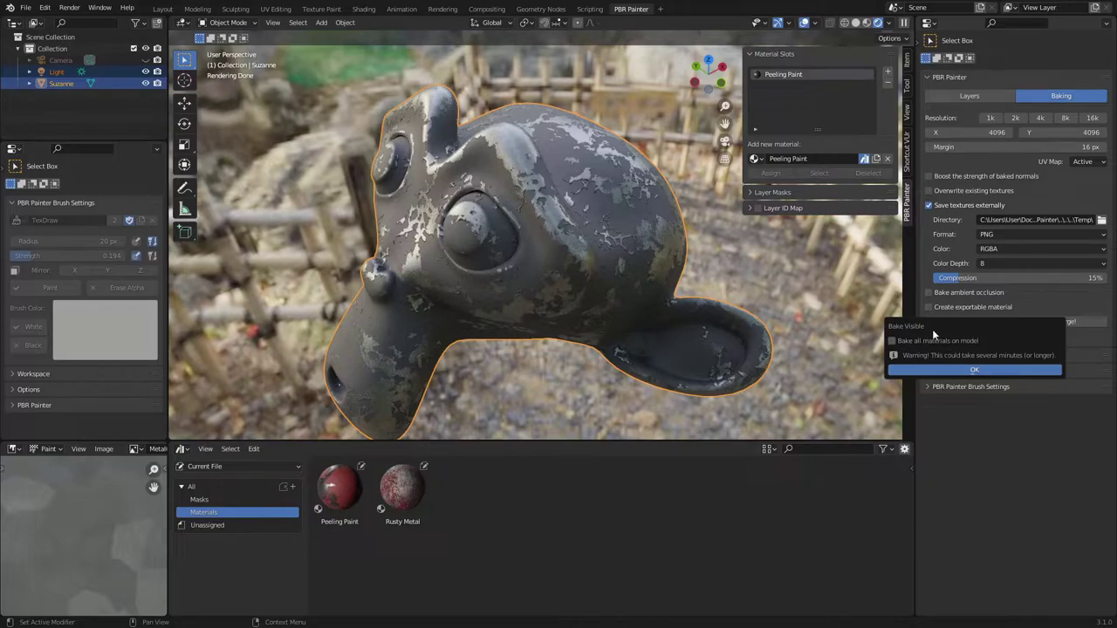
click(962, 371)
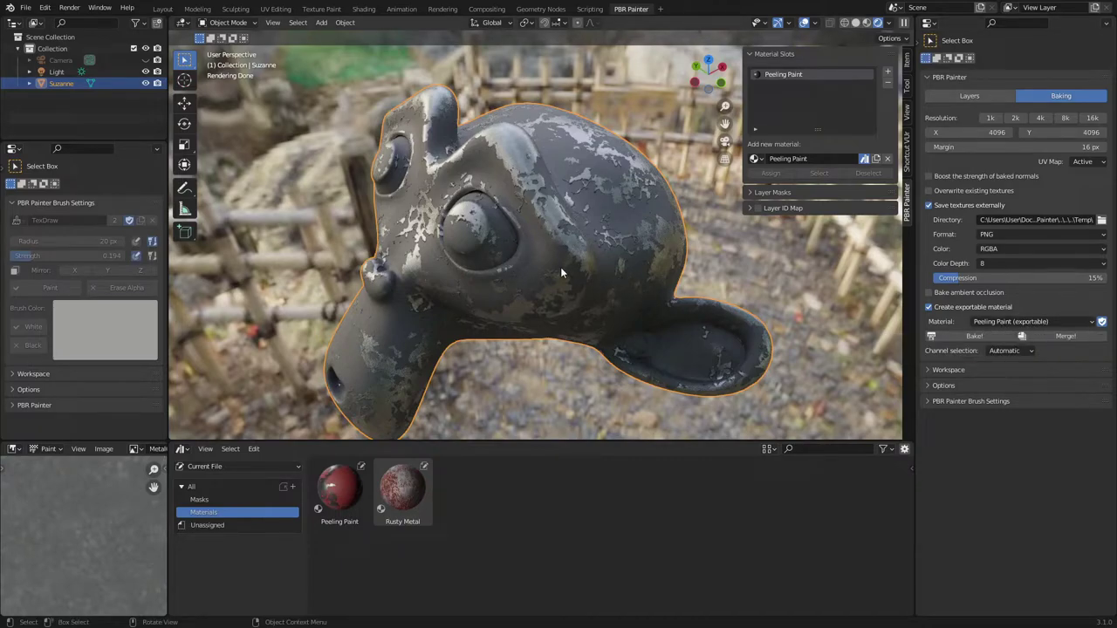
Step: Switch to the Shading workspace and assign the Peeling Paint (exportable) material to Suzanne
click(365, 8)
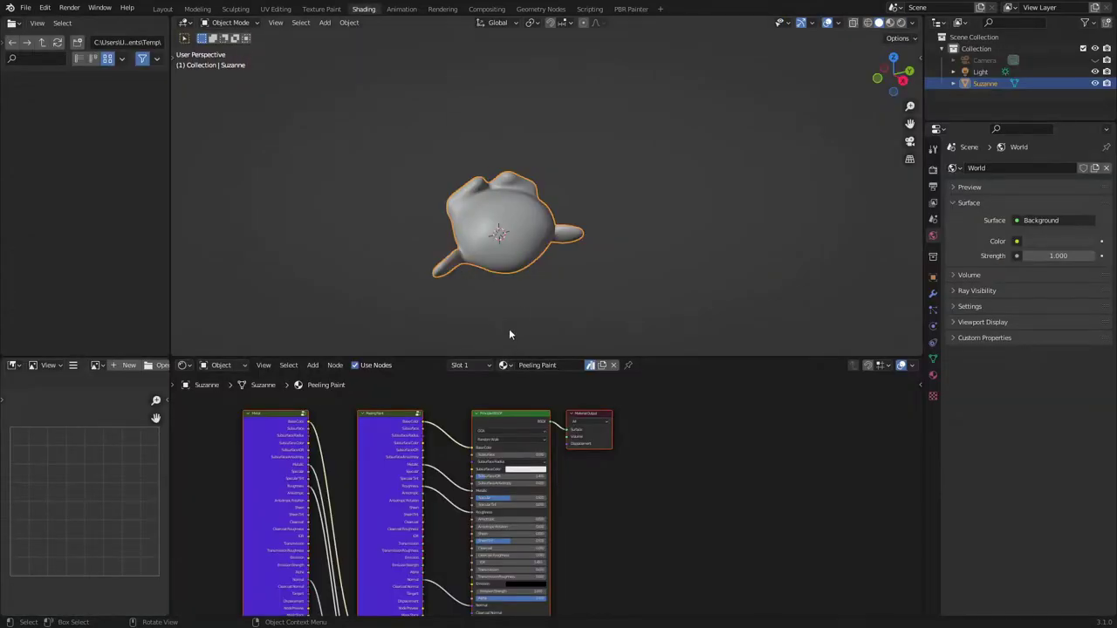
middle_drag(510, 334, 678, 277)
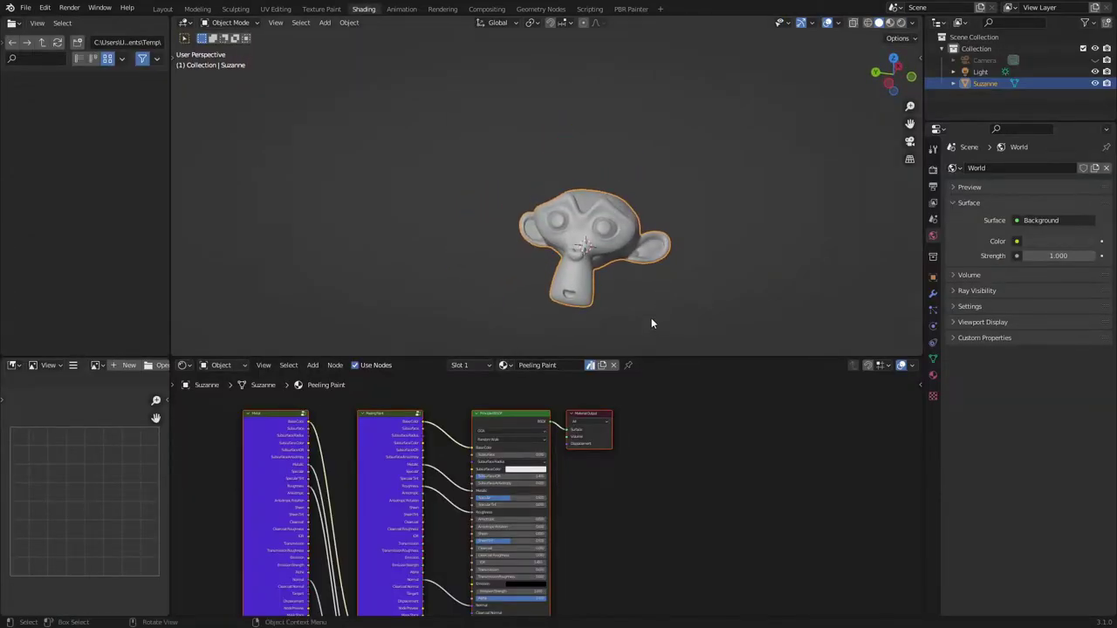
scroll(643, 293, up, 5)
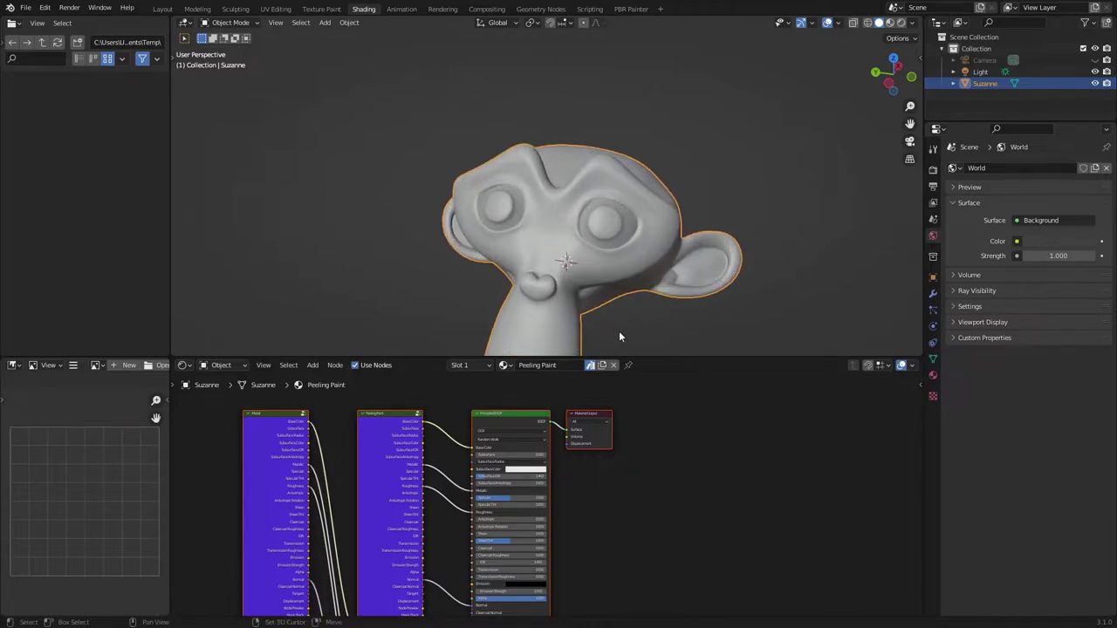
middle_drag(619, 336, 610, 352)
click(505, 365)
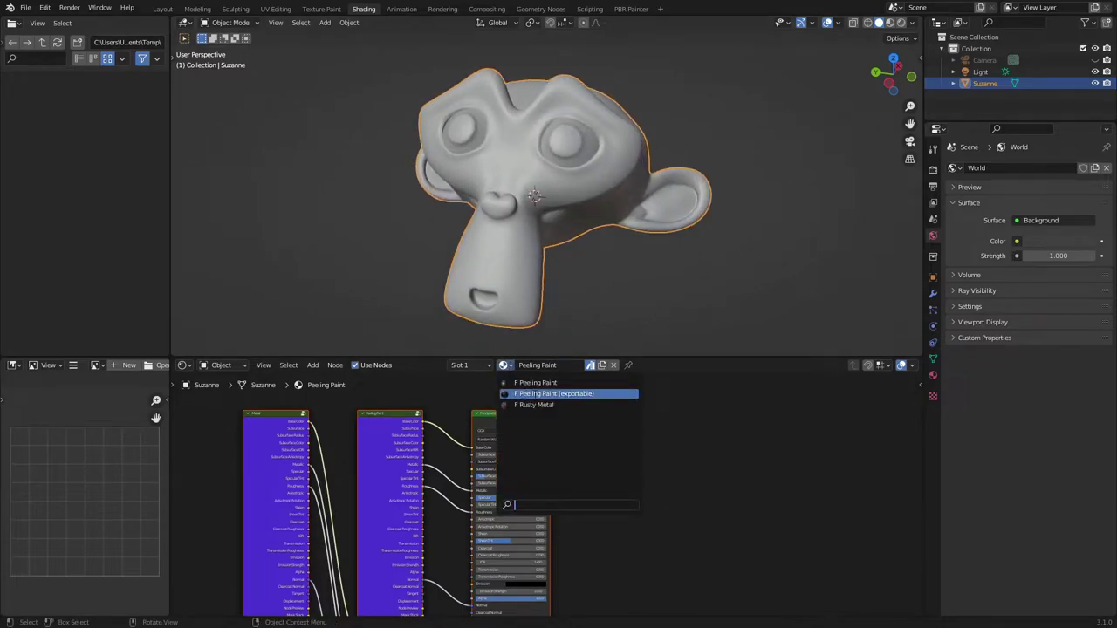
click(534, 394)
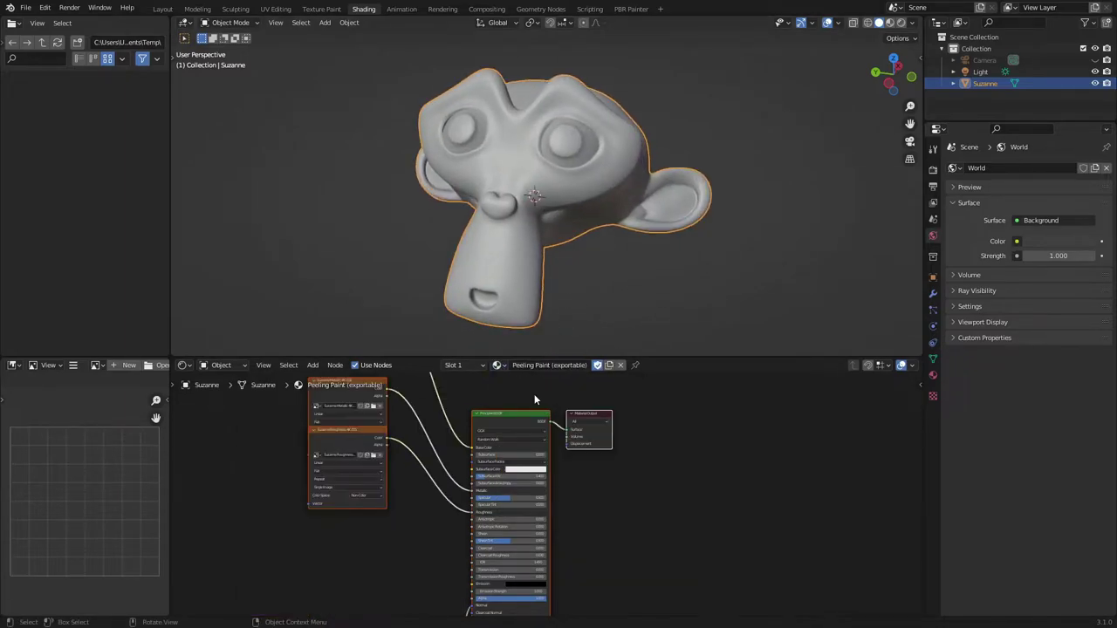
Step: Examine the baked Peeling Paint (exportable) material on Suzanne up close and from several angles in rendered viewport shading
click(900, 22)
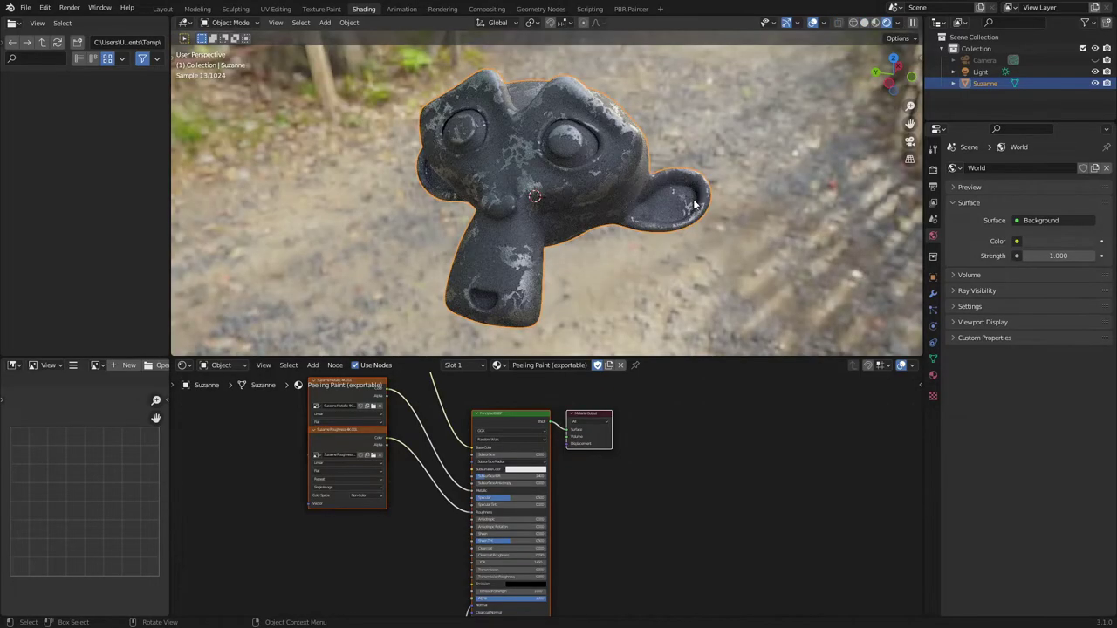
middle_drag(670, 202, 597, 187)
scroll(664, 235, up, 5)
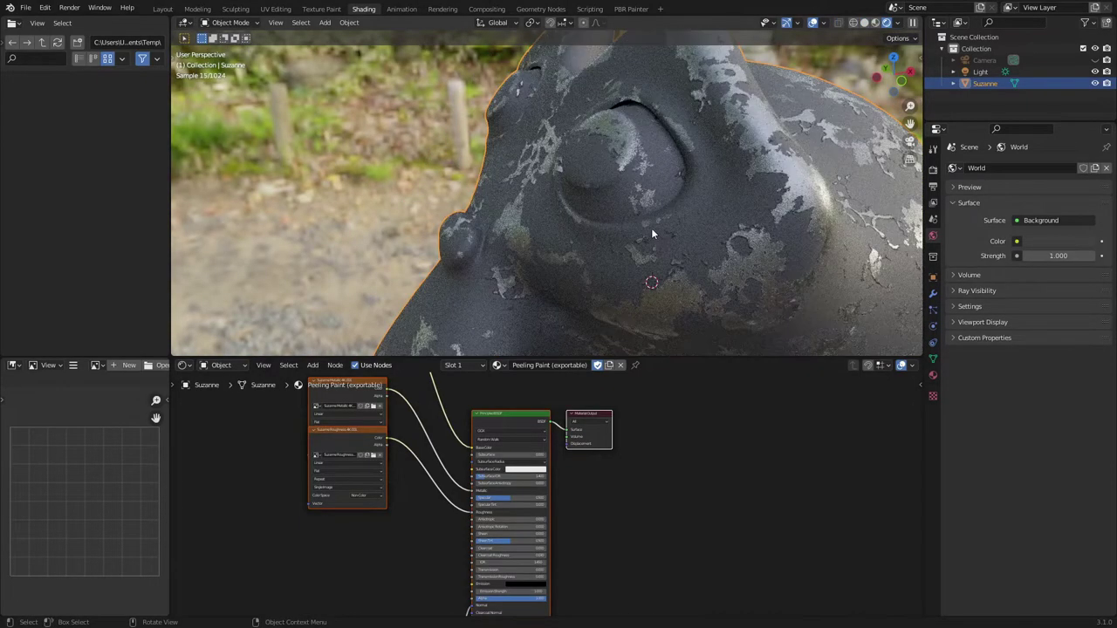
middle_drag(633, 257, 600, 199)
scroll(599, 200, up, 5)
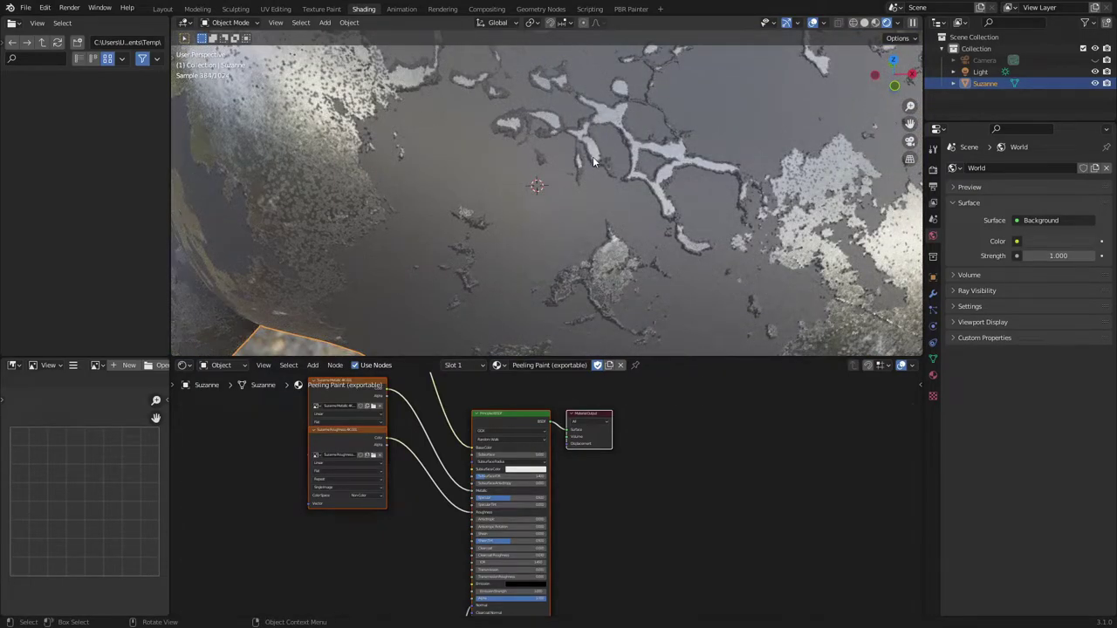
middle_drag(466, 209, 656, 230)
scroll(522, 209, down, 5)
middle_drag(733, 283, 654, 264)
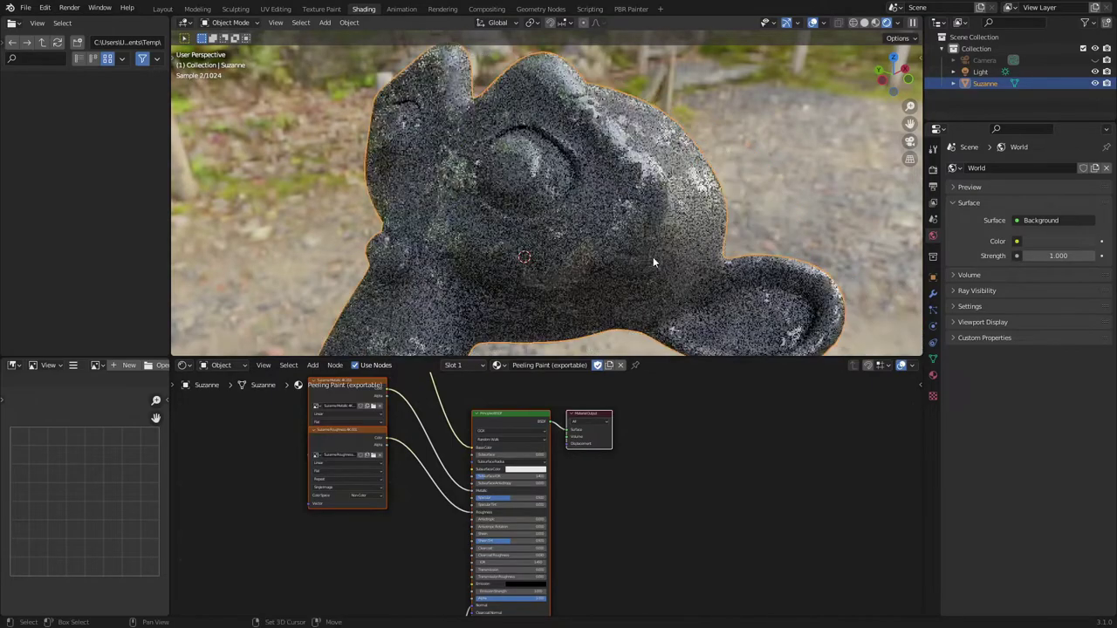
Step: Examine the Peeling Paint (exportable) node tree, following the baked image textures and normal map into the Principled BSDF
middle_drag(440, 502, 540, 543)
scroll(534, 468, down, 2)
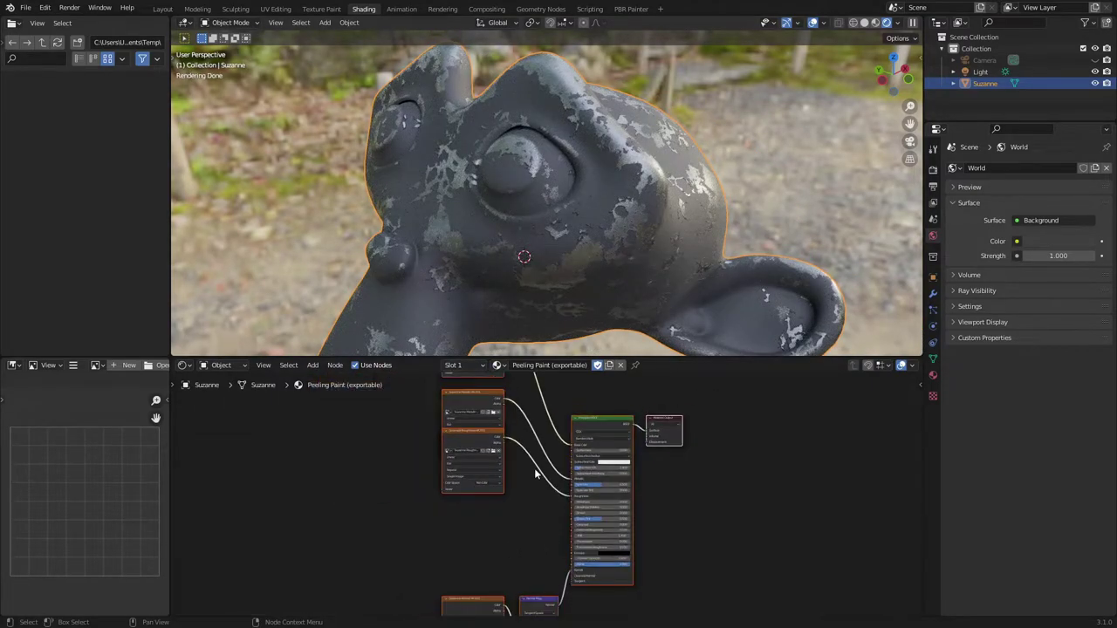
middle_drag(534, 467, 506, 430)
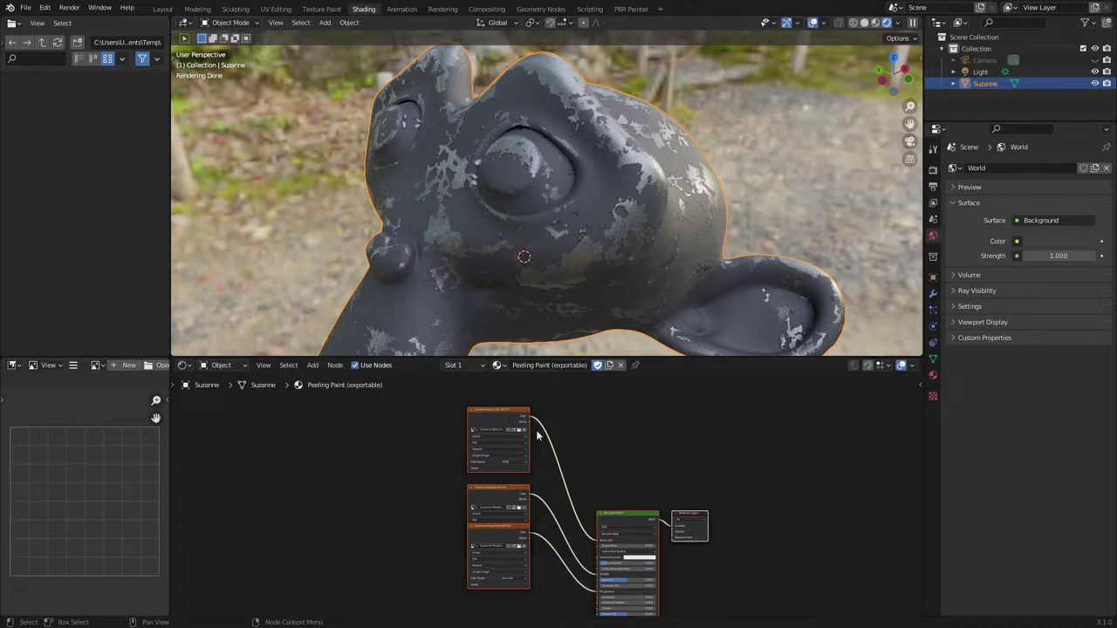
middle_drag(524, 477, 518, 429)
middle_drag(538, 553, 524, 412)
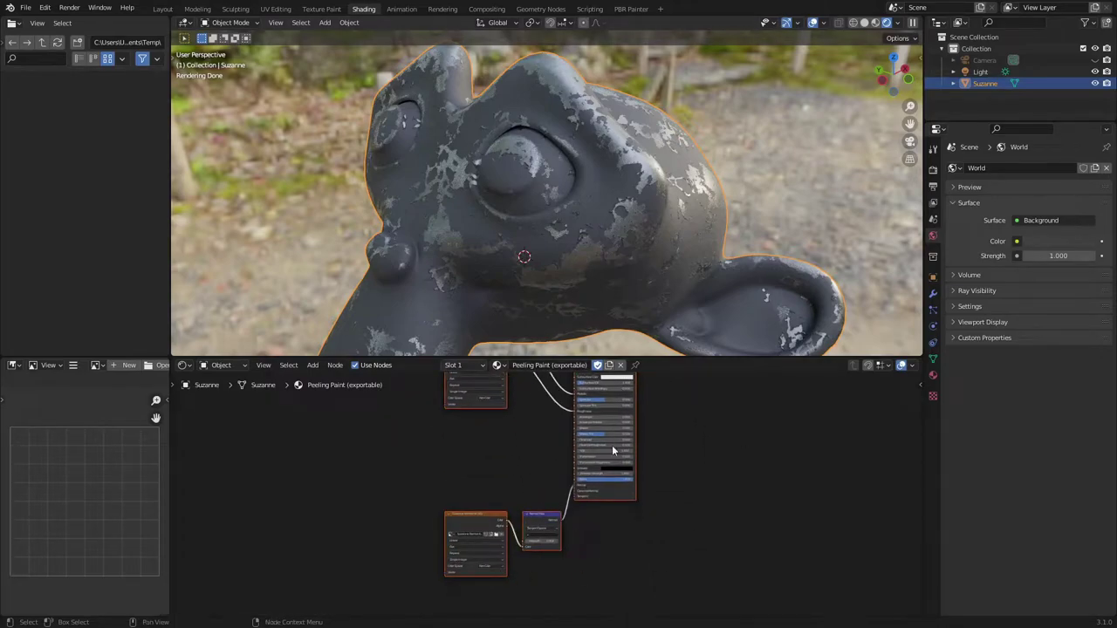
middle_drag(540, 417, 503, 495)
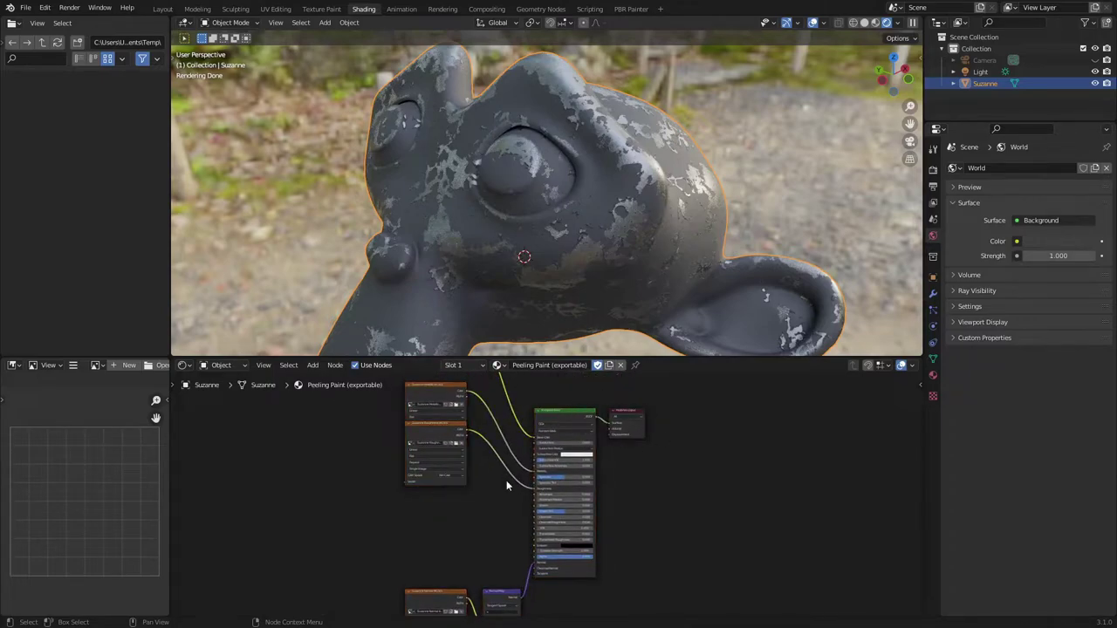
mouse_move(528, 390)
middle_down()
mouse_move(504, 542)
mouse_move(511, 378)
middle_up()
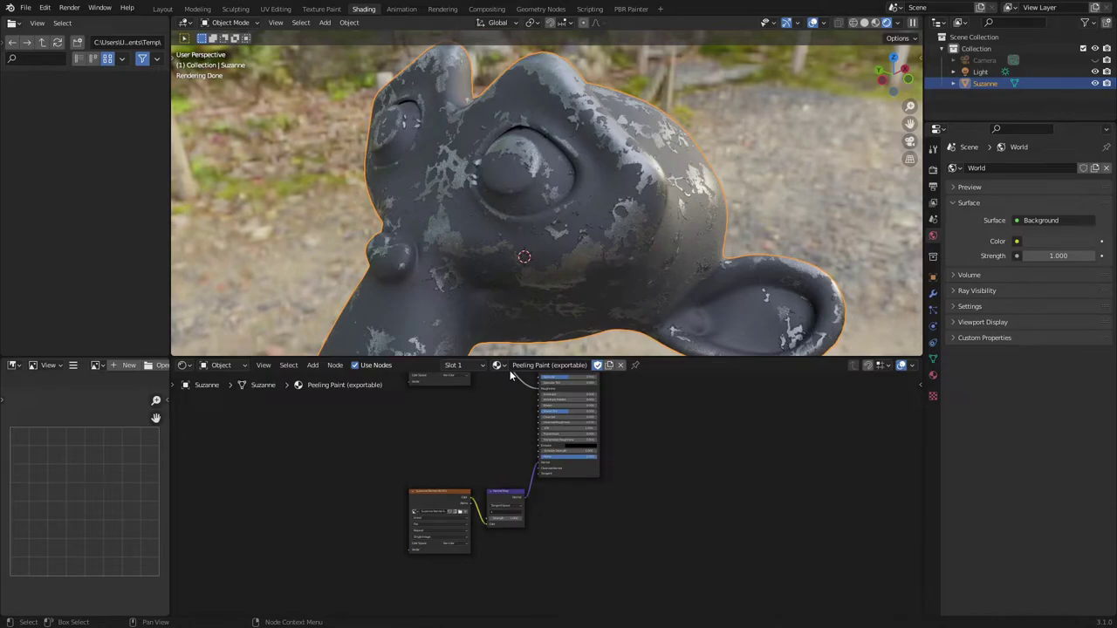
middle_drag(608, 500, 620, 605)
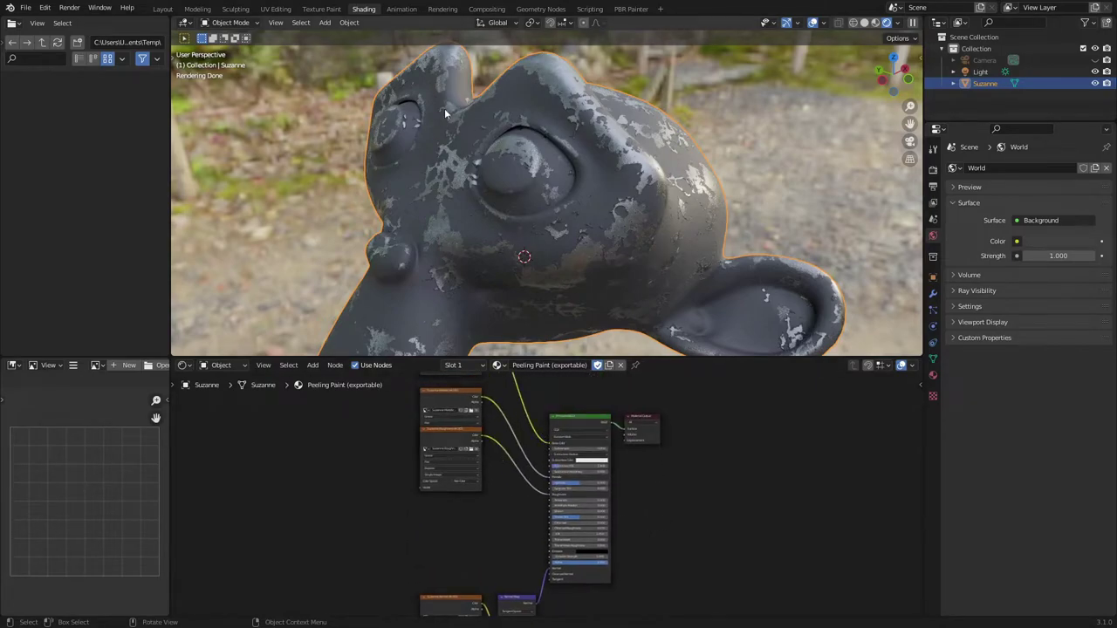
Step: Return to the PBR Painter workspace, assign the layered Peeling Paint material to Suzanne, and inspect it on the model
click(629, 8)
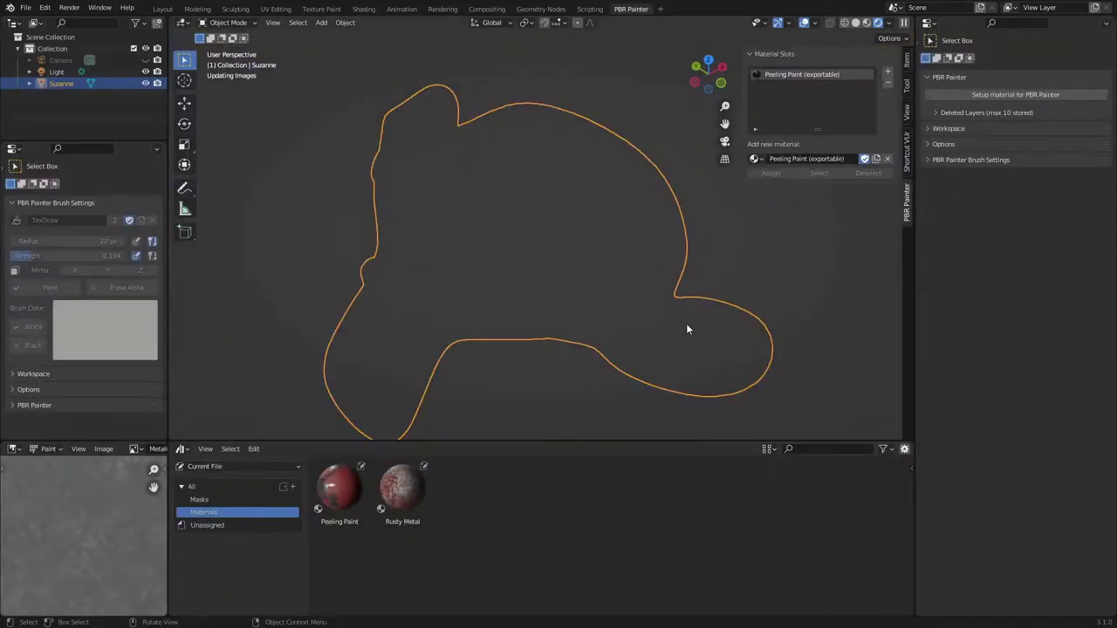
click(756, 159)
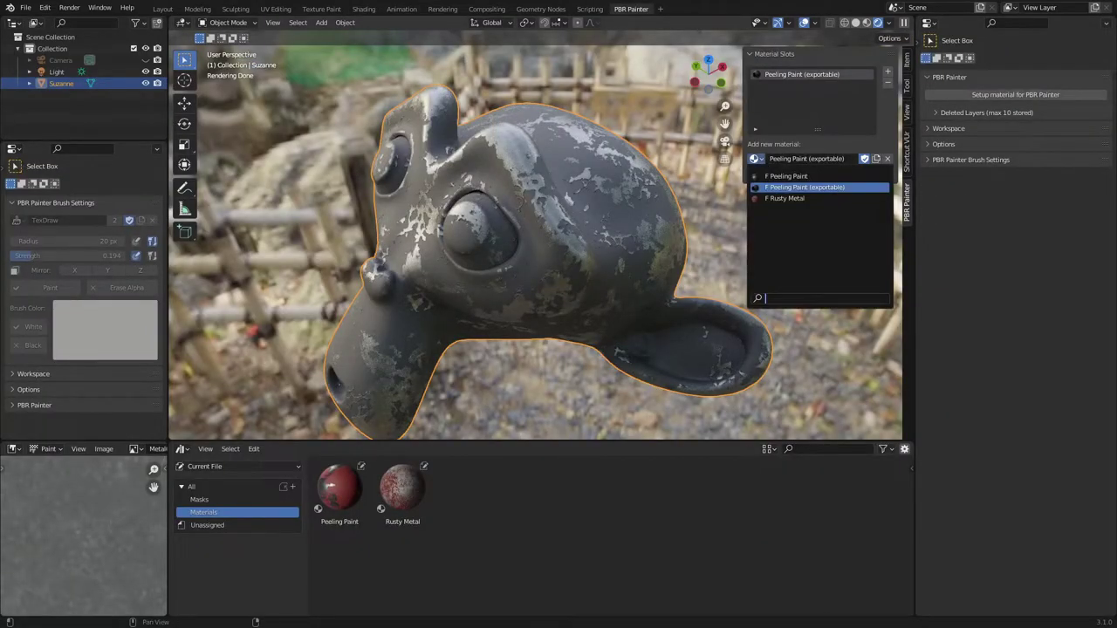
click(781, 176)
middle_drag(630, 174, 567, 304)
scroll(567, 304, up, 6)
scroll(566, 299, down, 6)
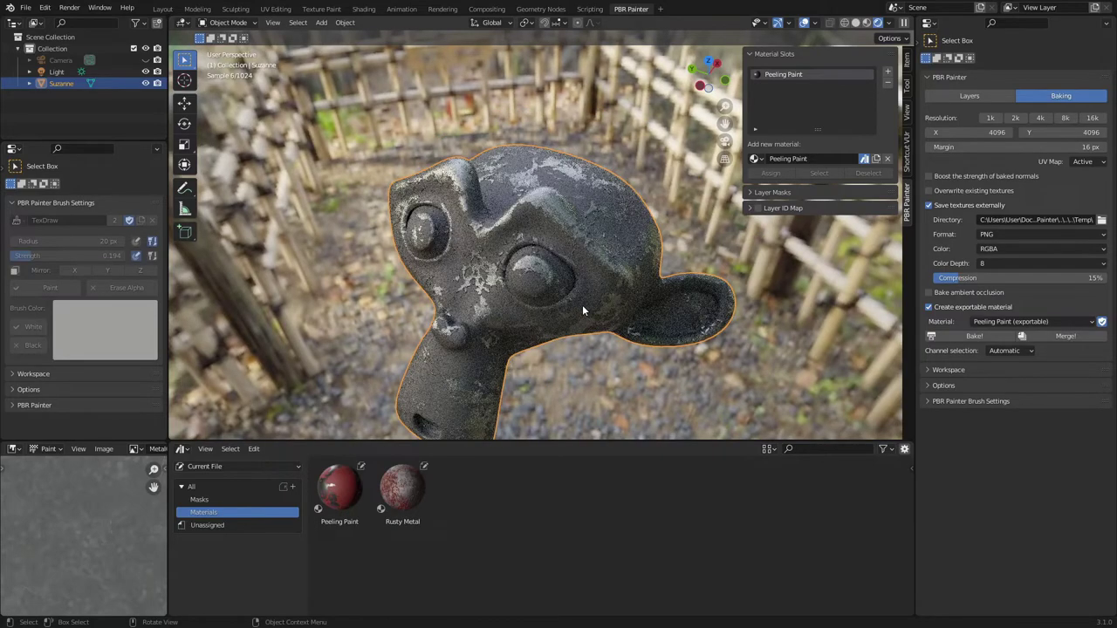
middle_drag(582, 305, 552, 299)
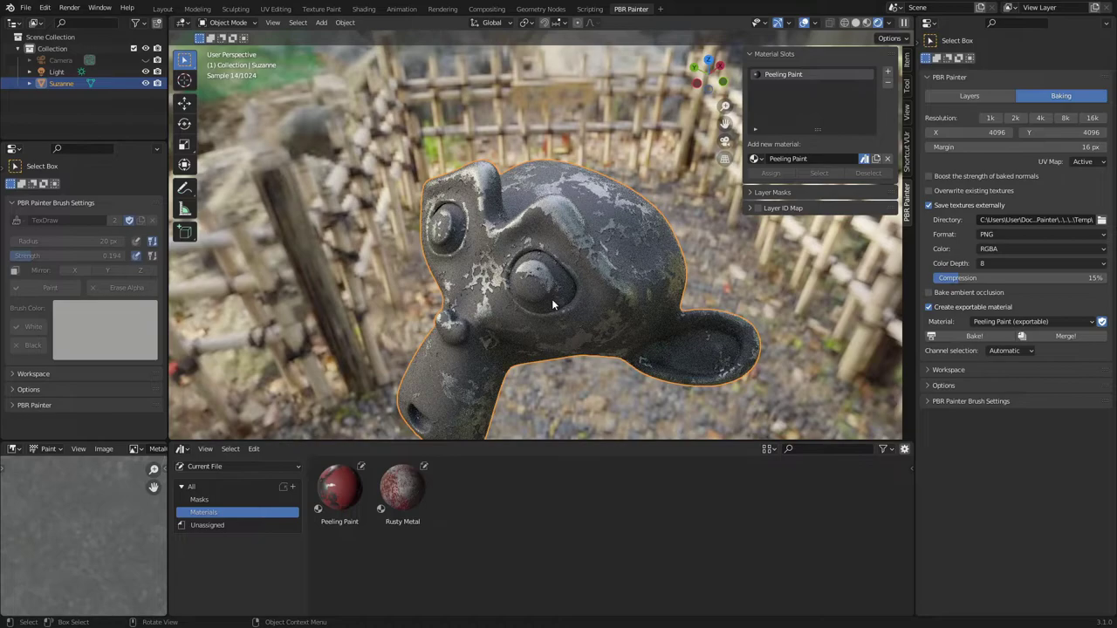
middle_drag(552, 299, 605, 312)
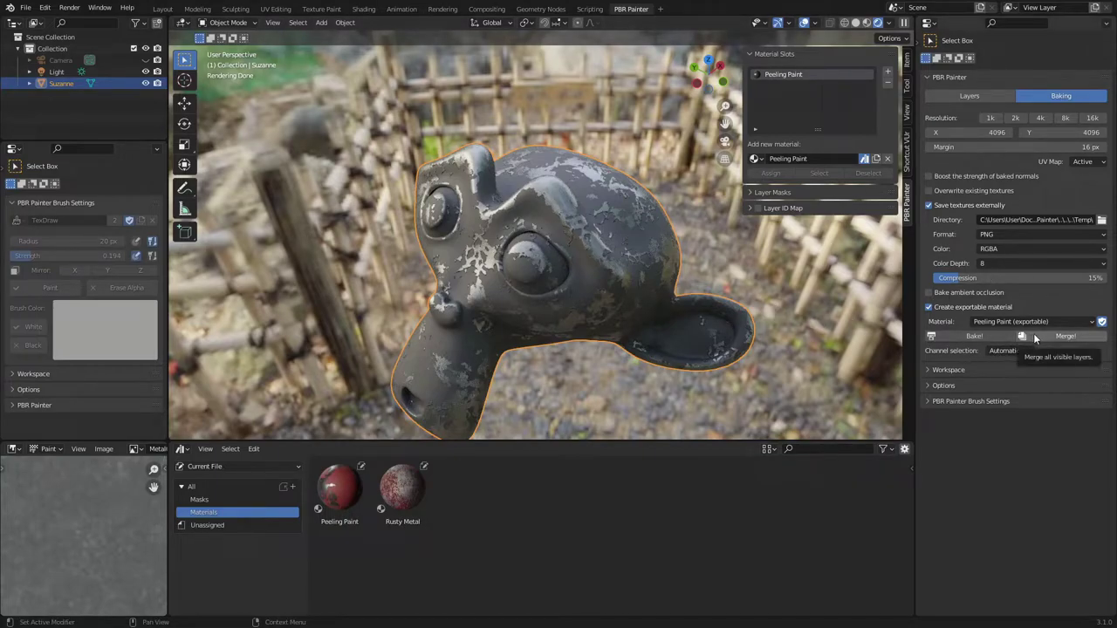
Step: Enable overwriting of existing textures, merge all visible layers with a backup of the current material, and check the layer list
click(945, 191)
click(994, 95)
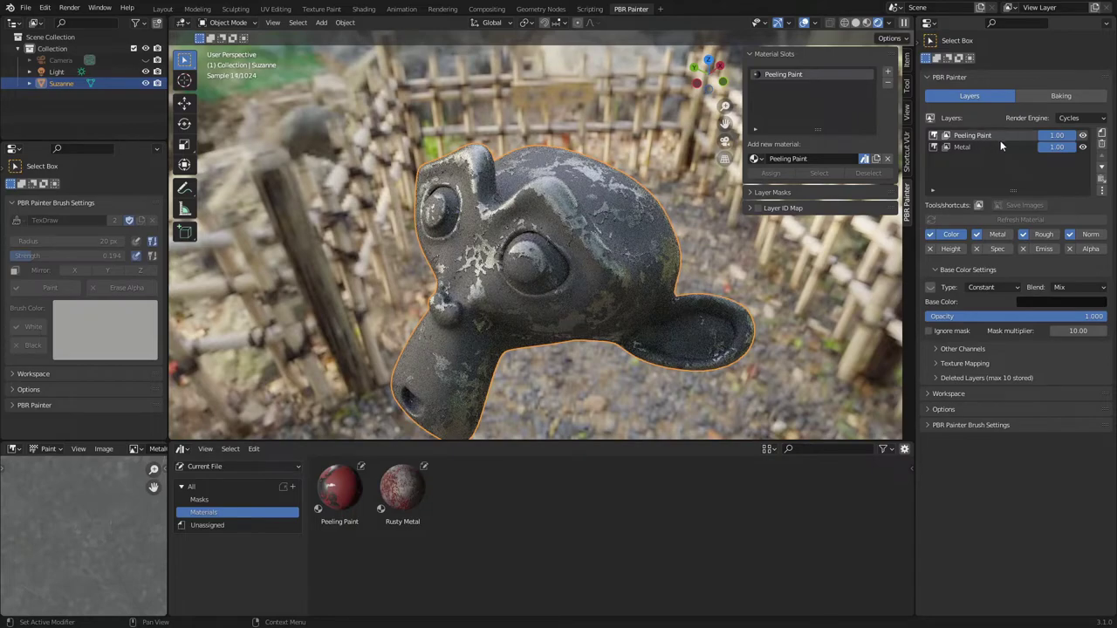
click(1047, 98)
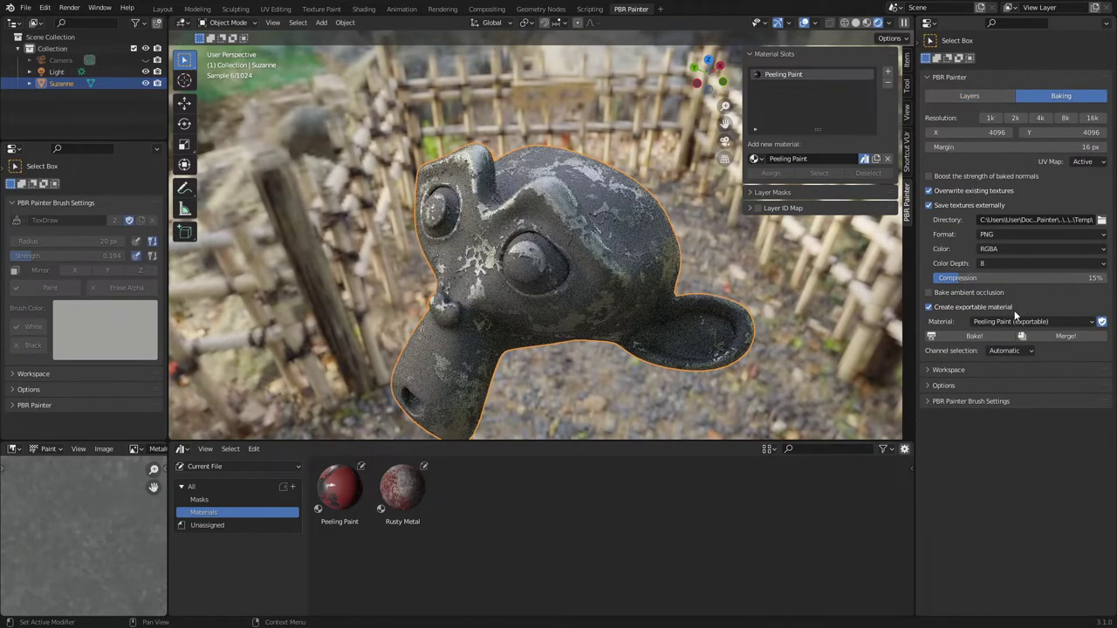
click(1054, 336)
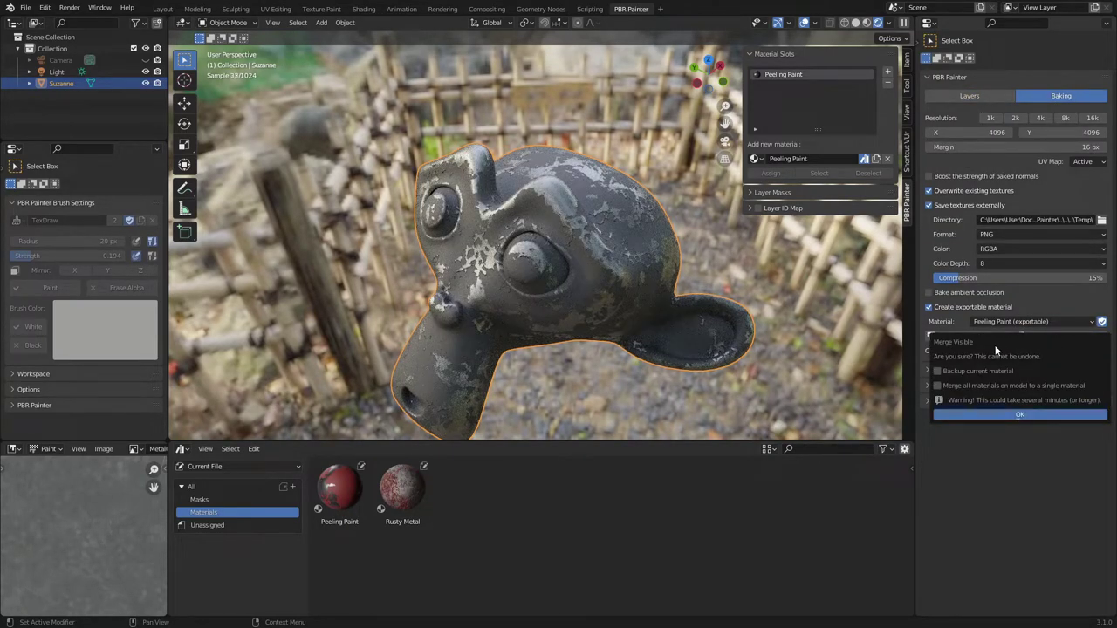
click(953, 370)
click(1014, 416)
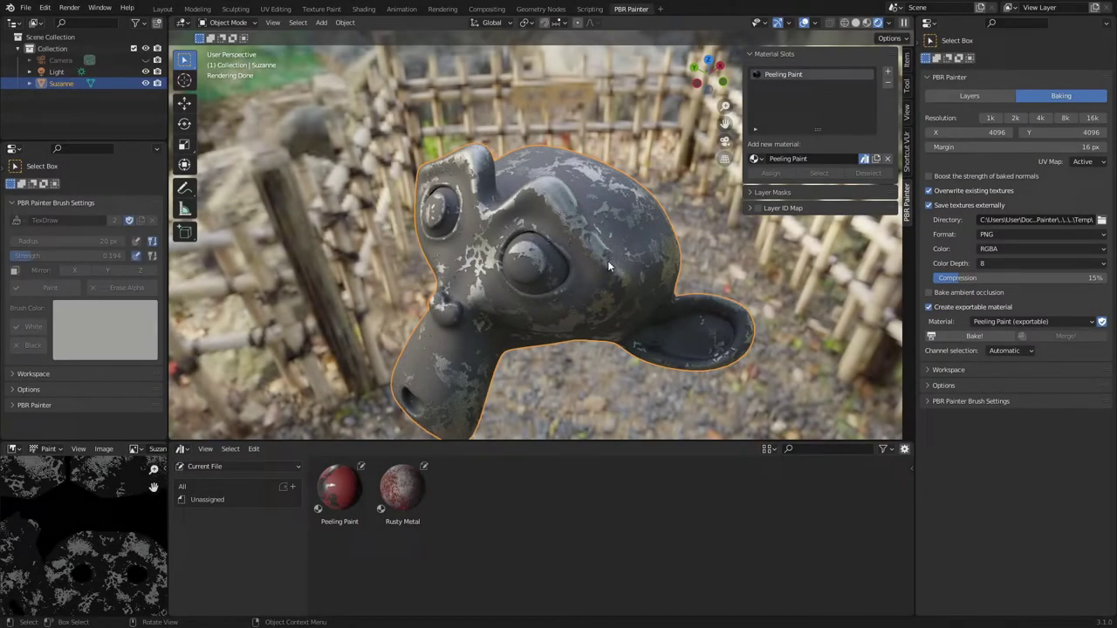
click(950, 93)
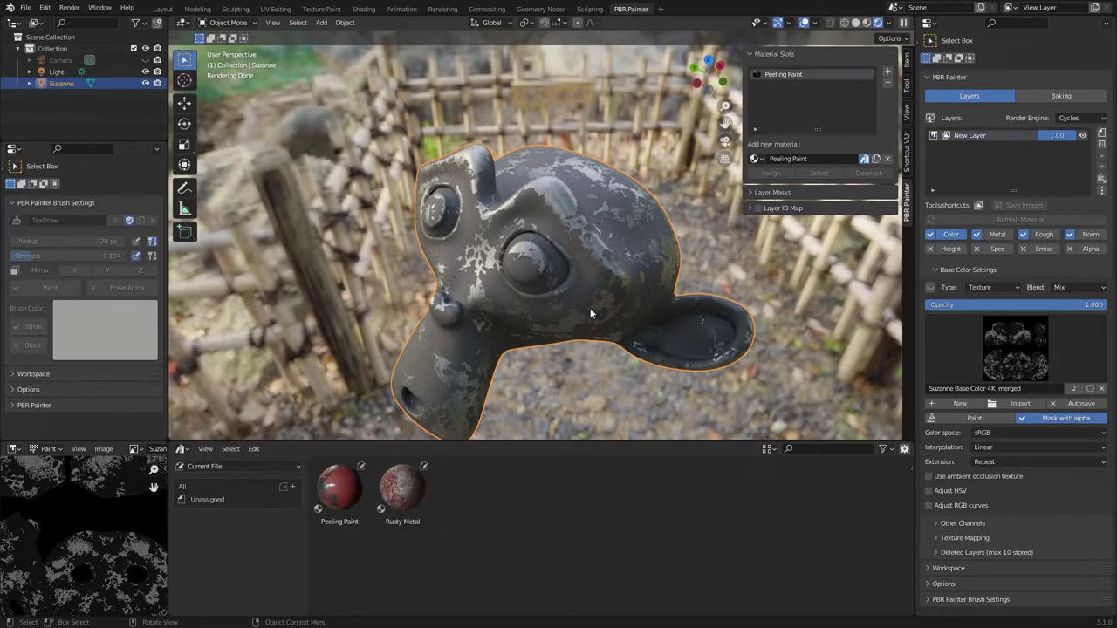
Step: In the baking settings, set the channel selection to Manual and enable channel packing
click(1058, 91)
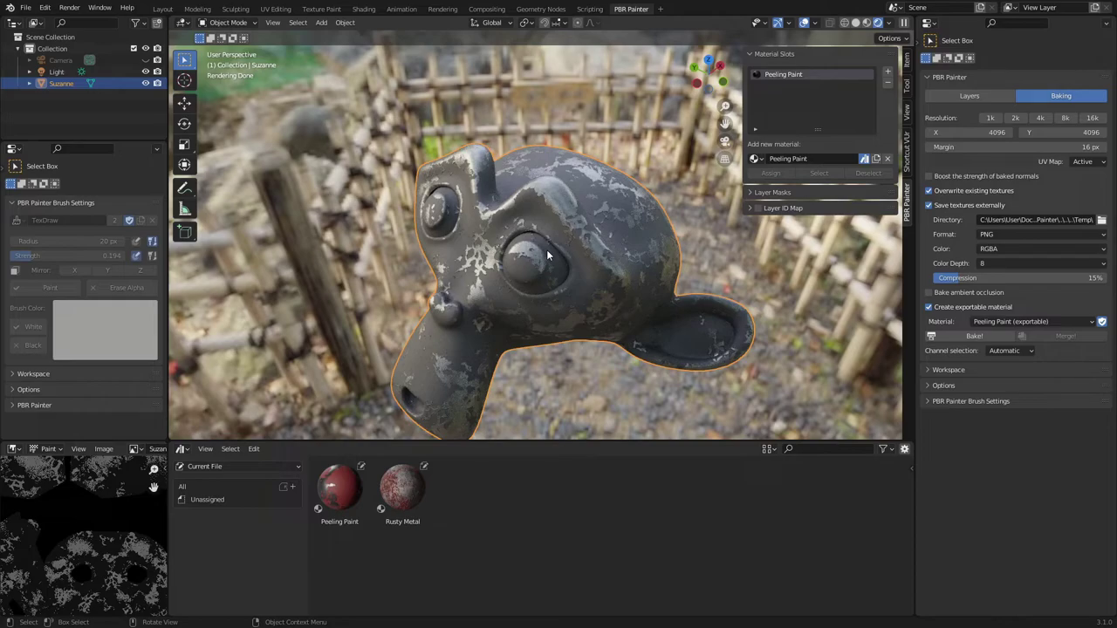
click(1002, 350)
click(981, 376)
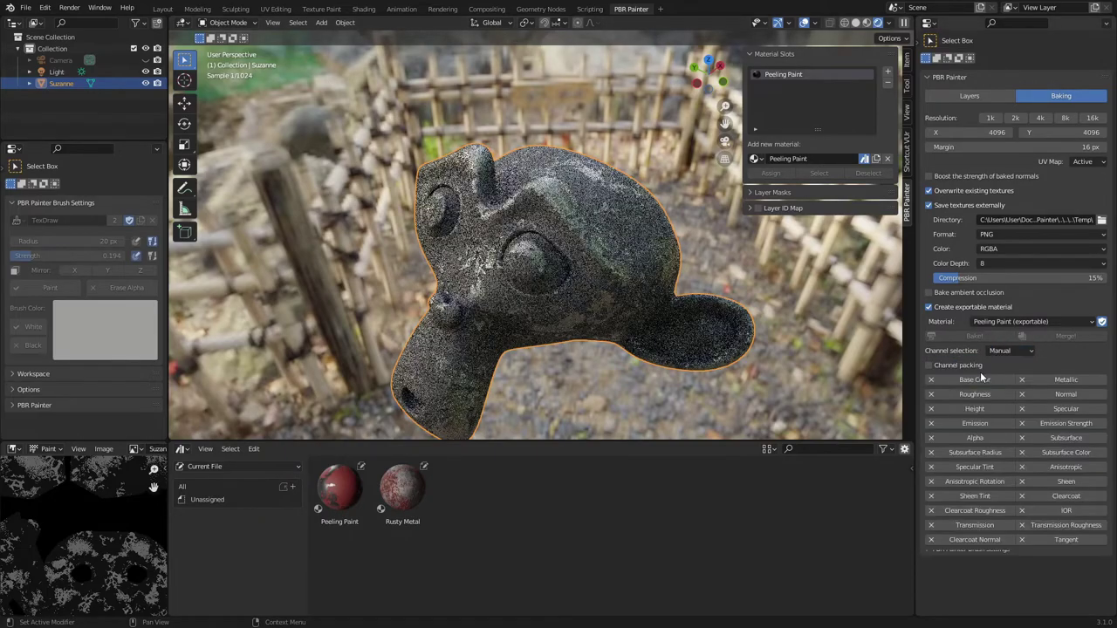
click(964, 364)
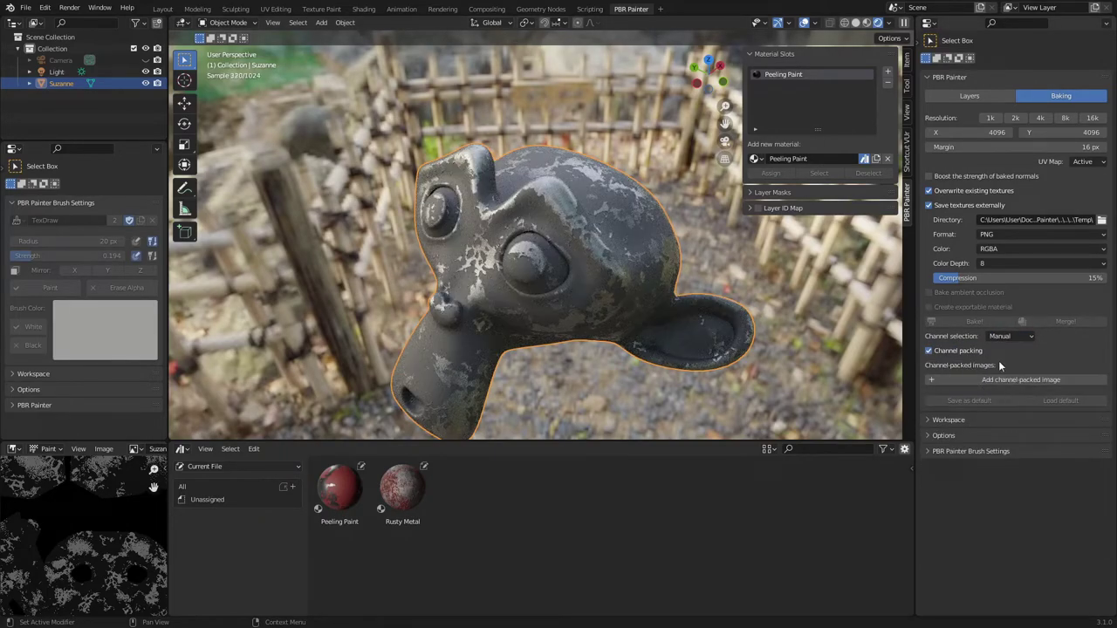